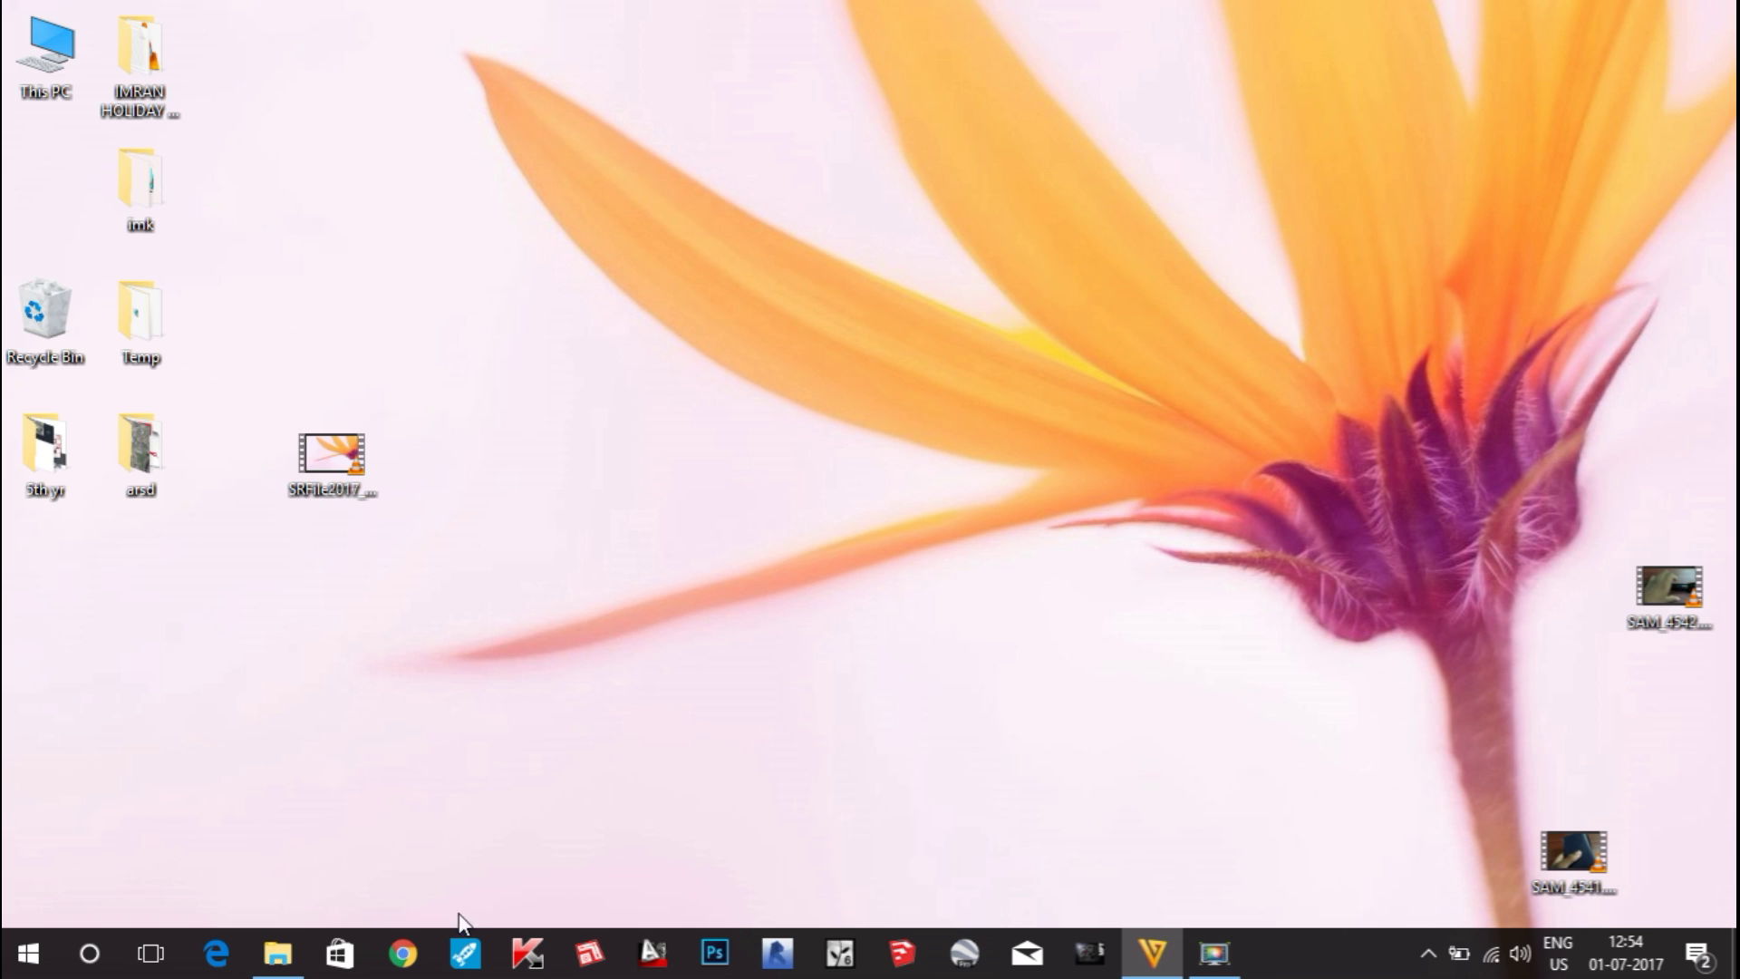
Step: Launch Chrome and open a new incognito window
click(404, 952)
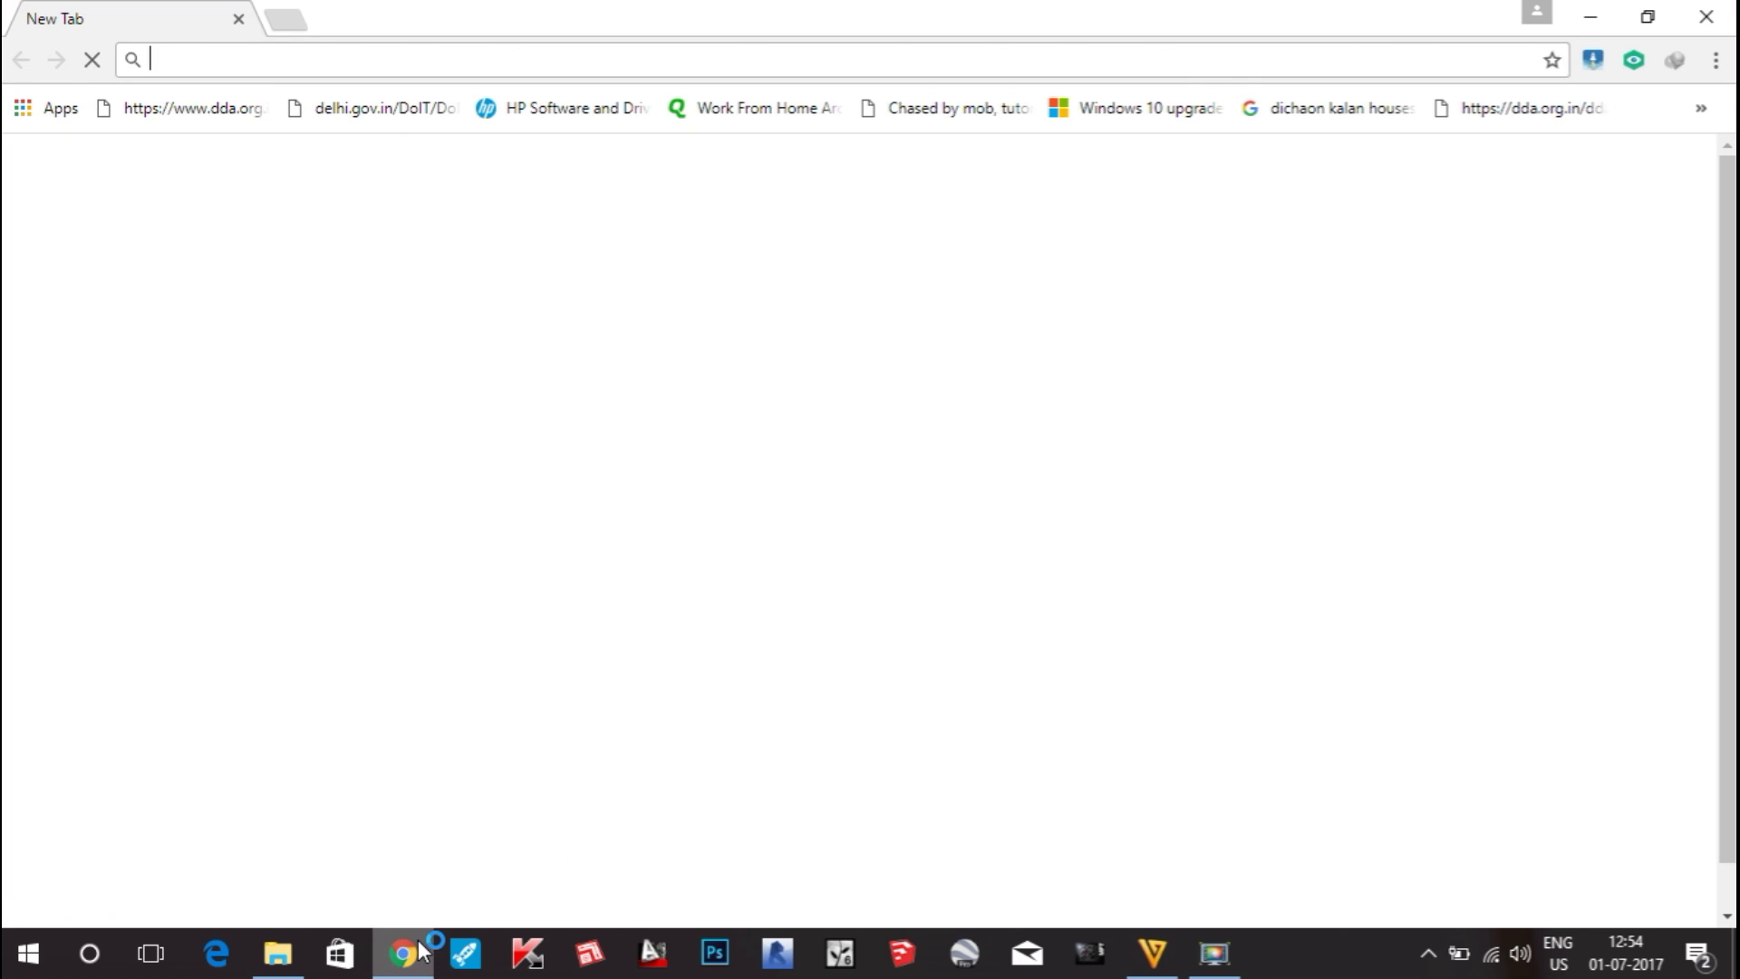
click(1715, 60)
click(1634, 174)
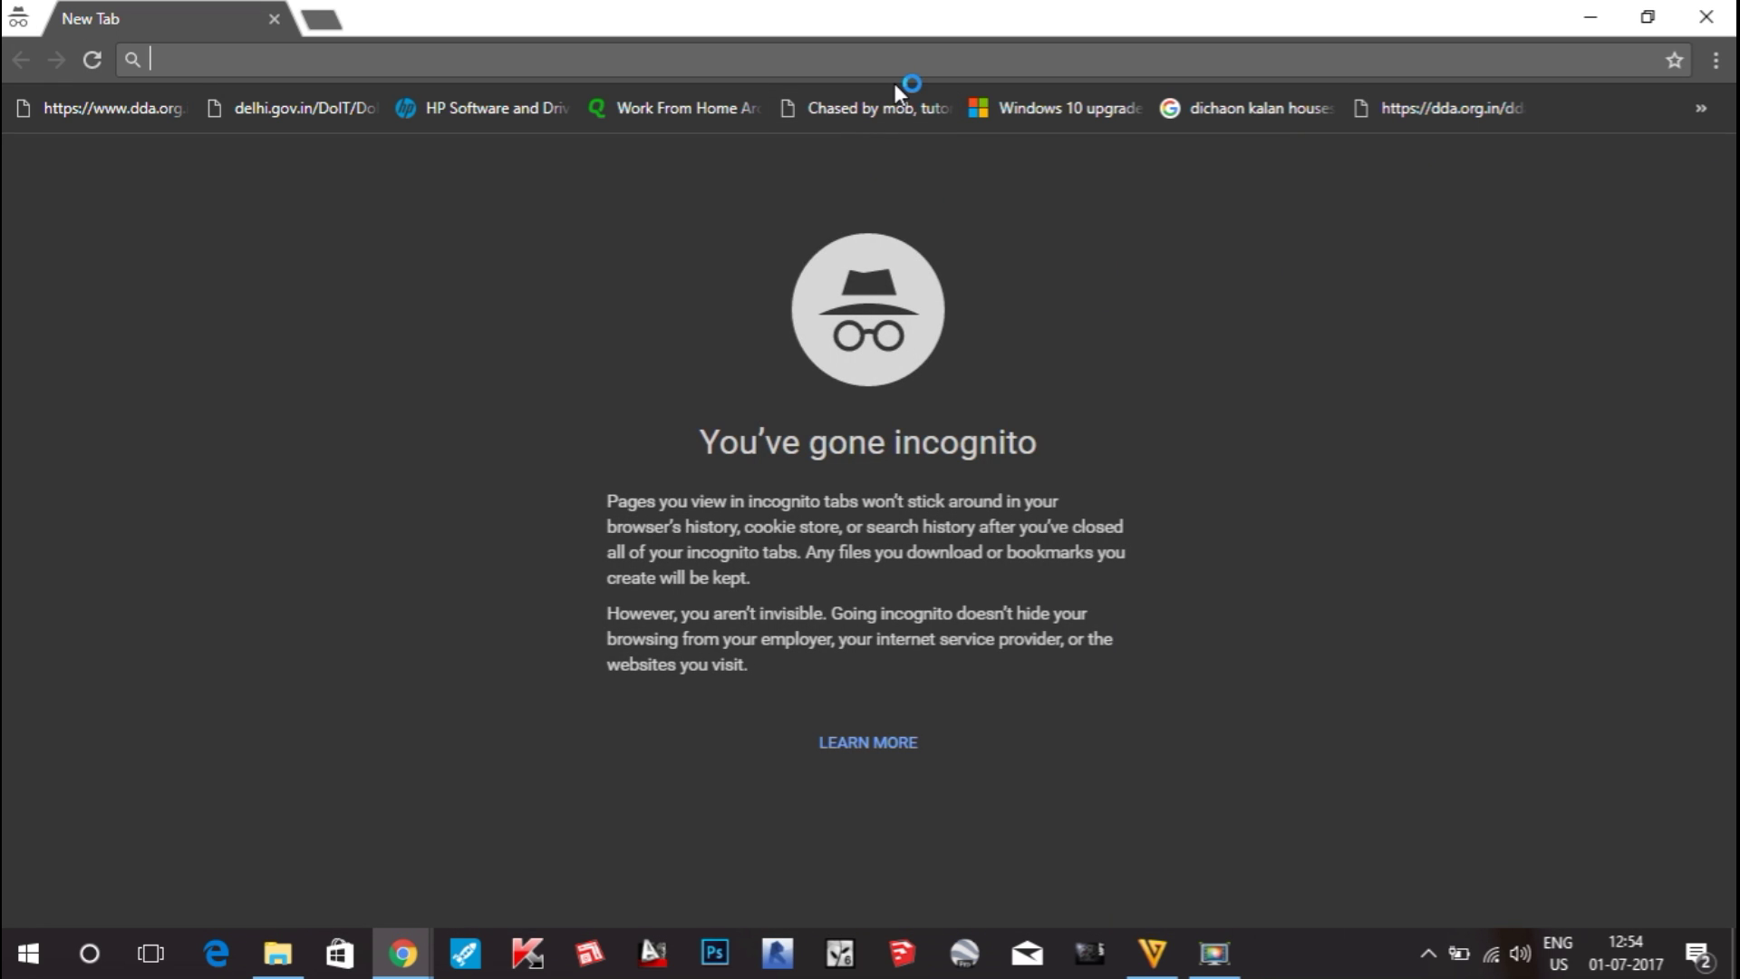
Step: Search Google for 'dell update drivers' using the suggested completion
text(dell update drivers)
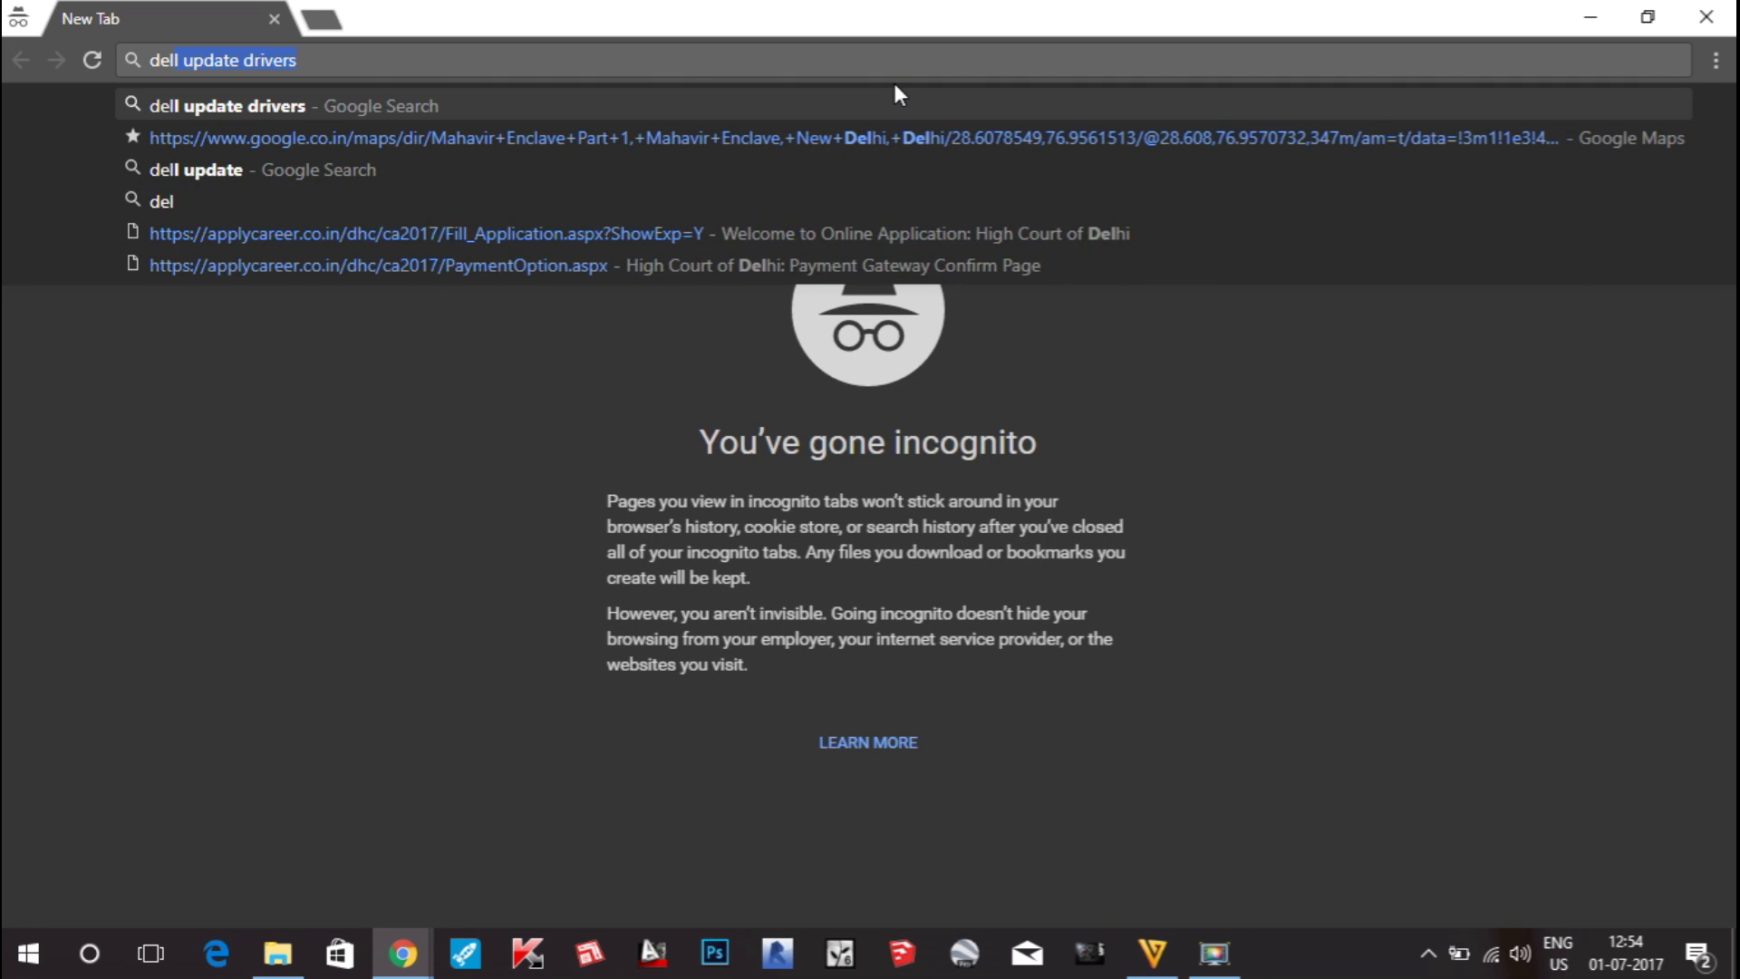
key(Right)
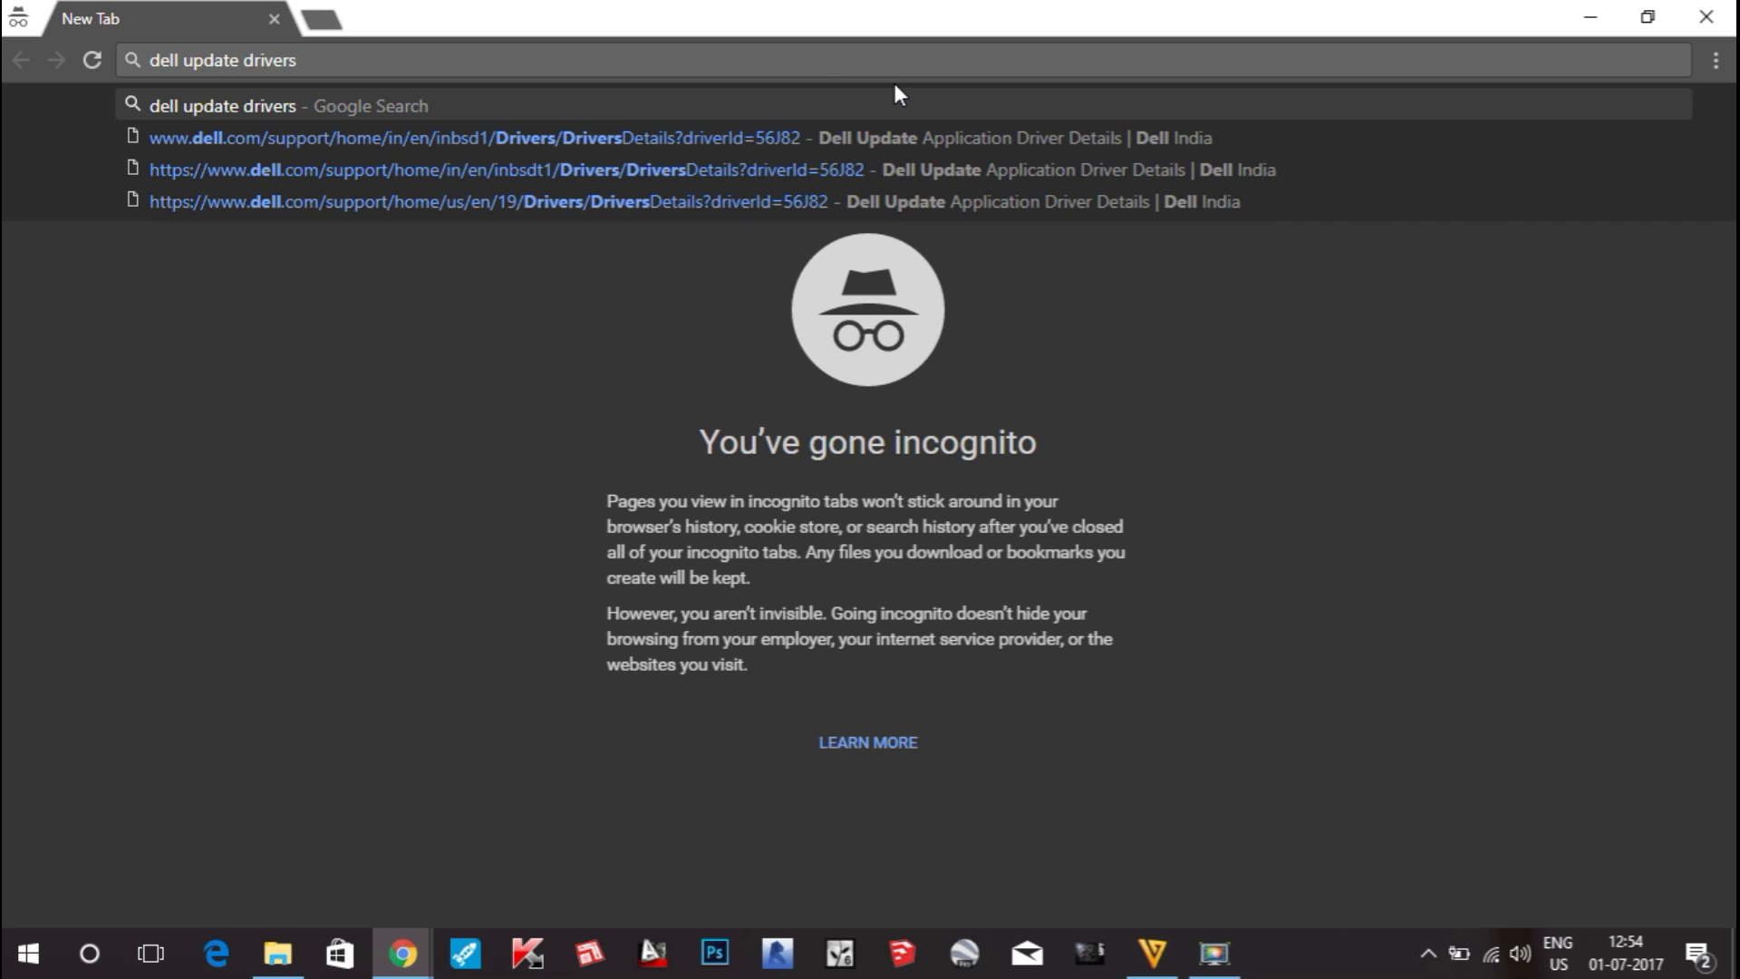
key(Return)
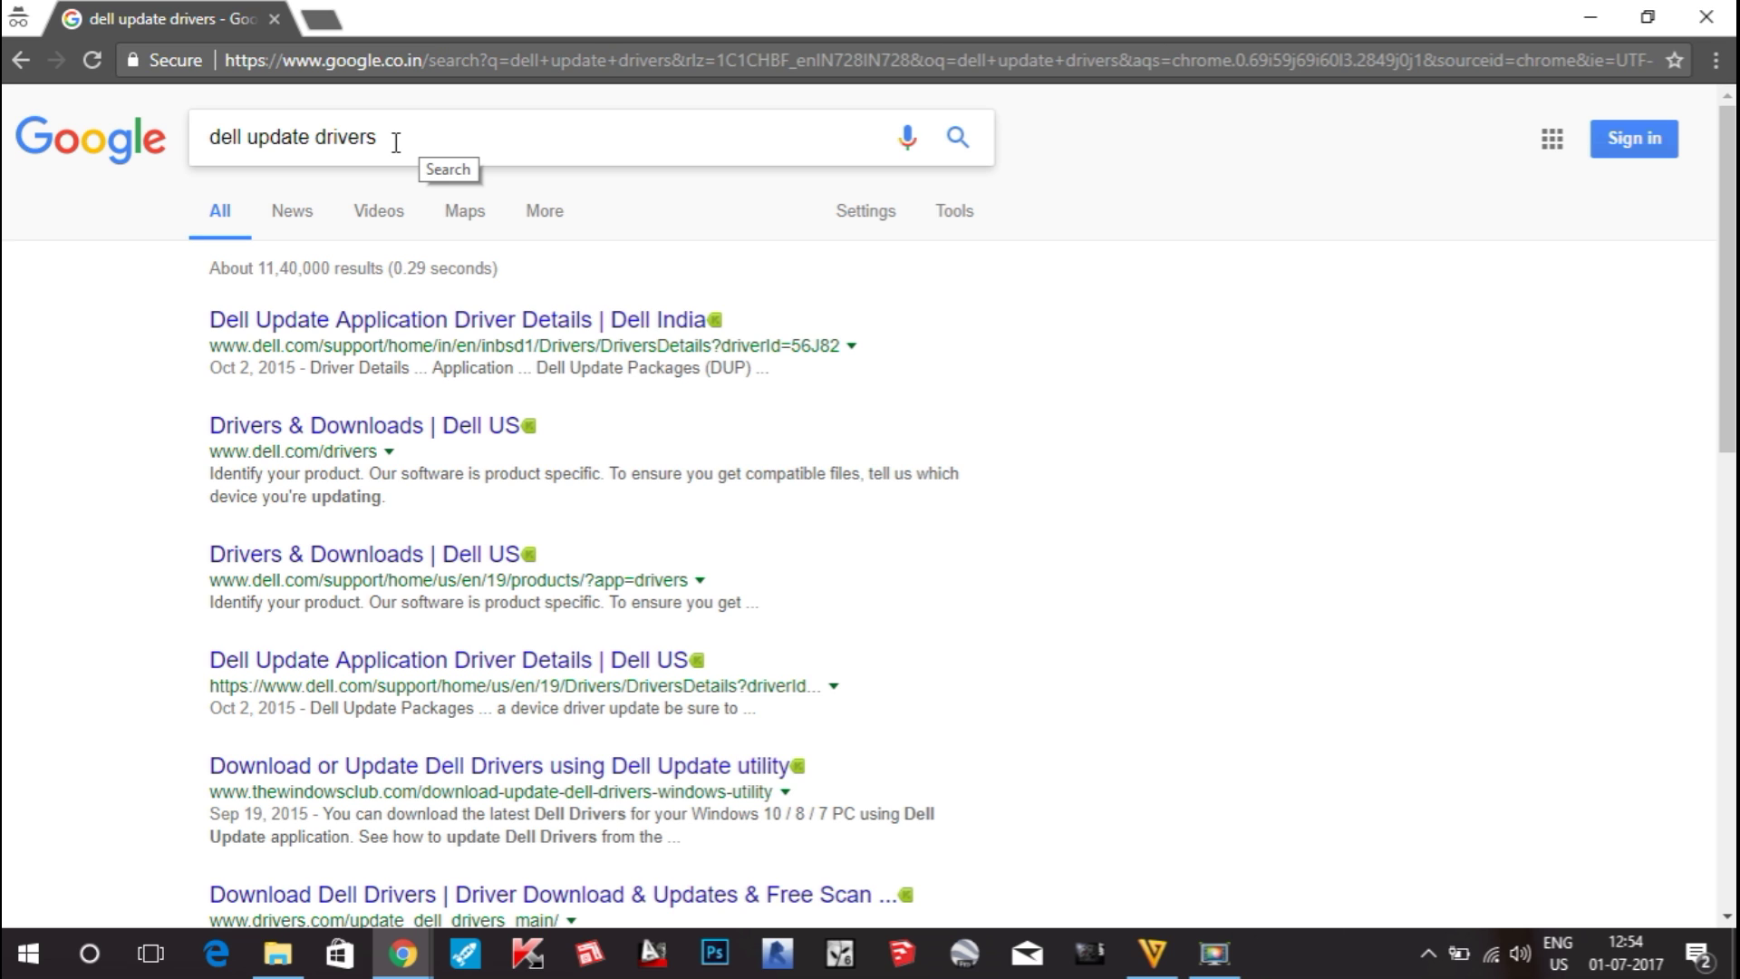
Step: Open the 'Dell Update Application Driver Details | Dell India' result, then its Drivers and downloads link
click(659, 322)
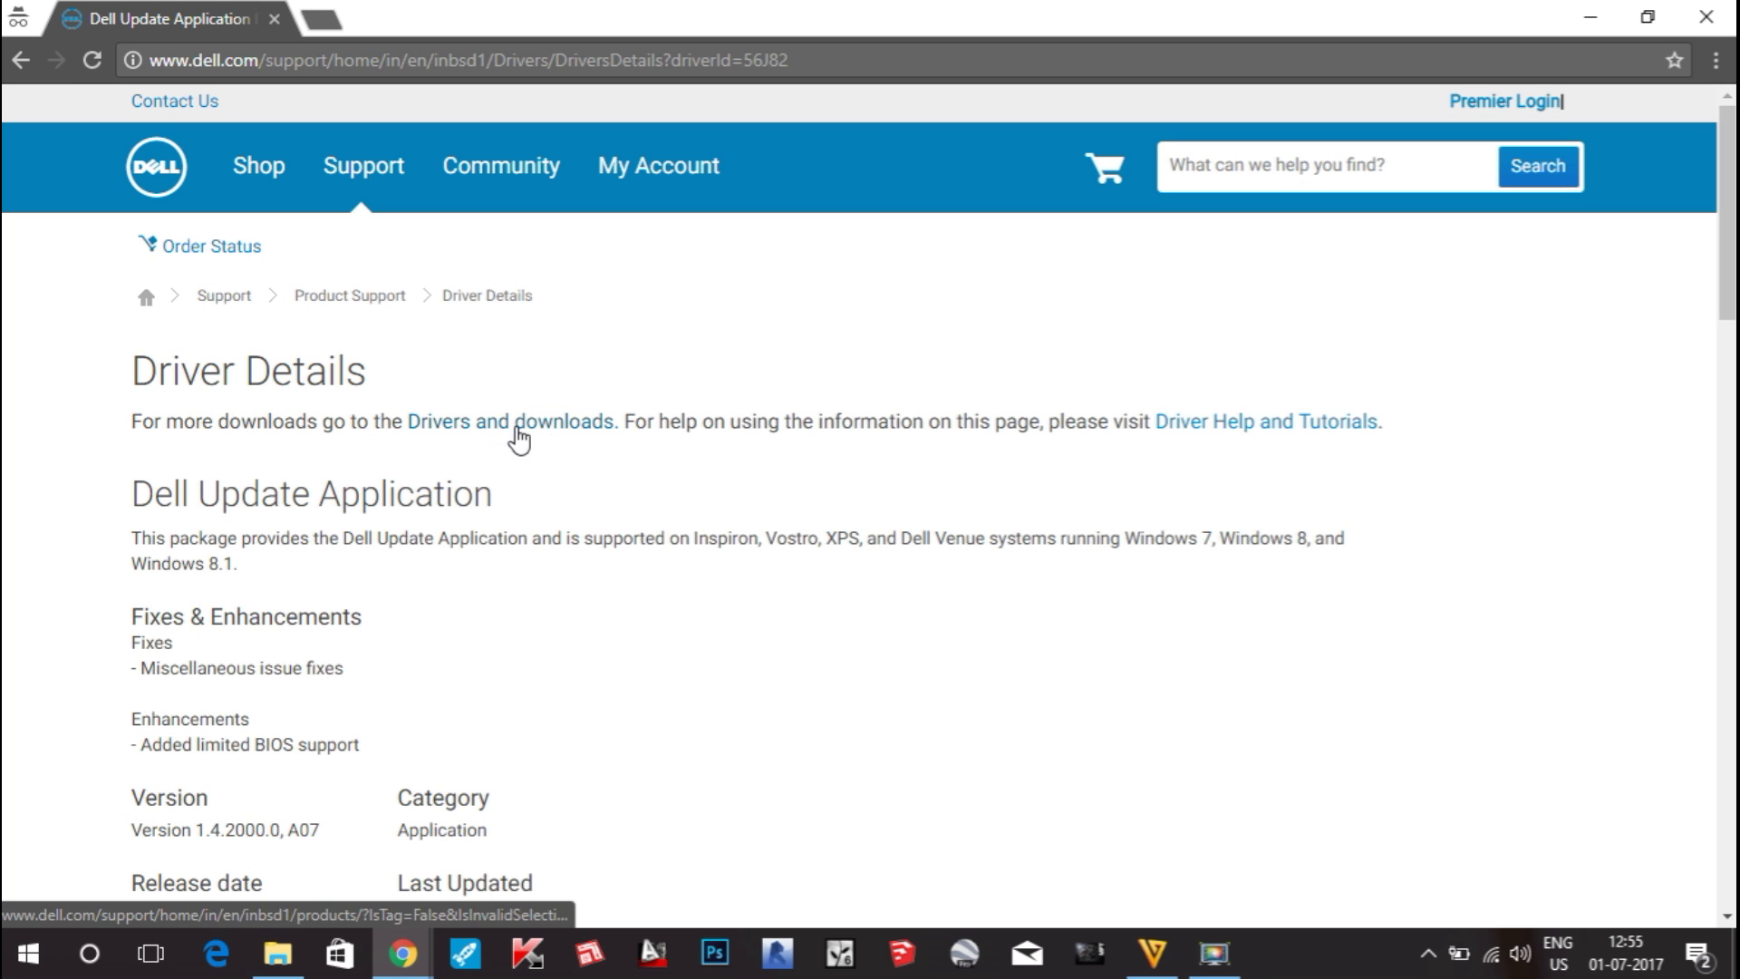
click(550, 433)
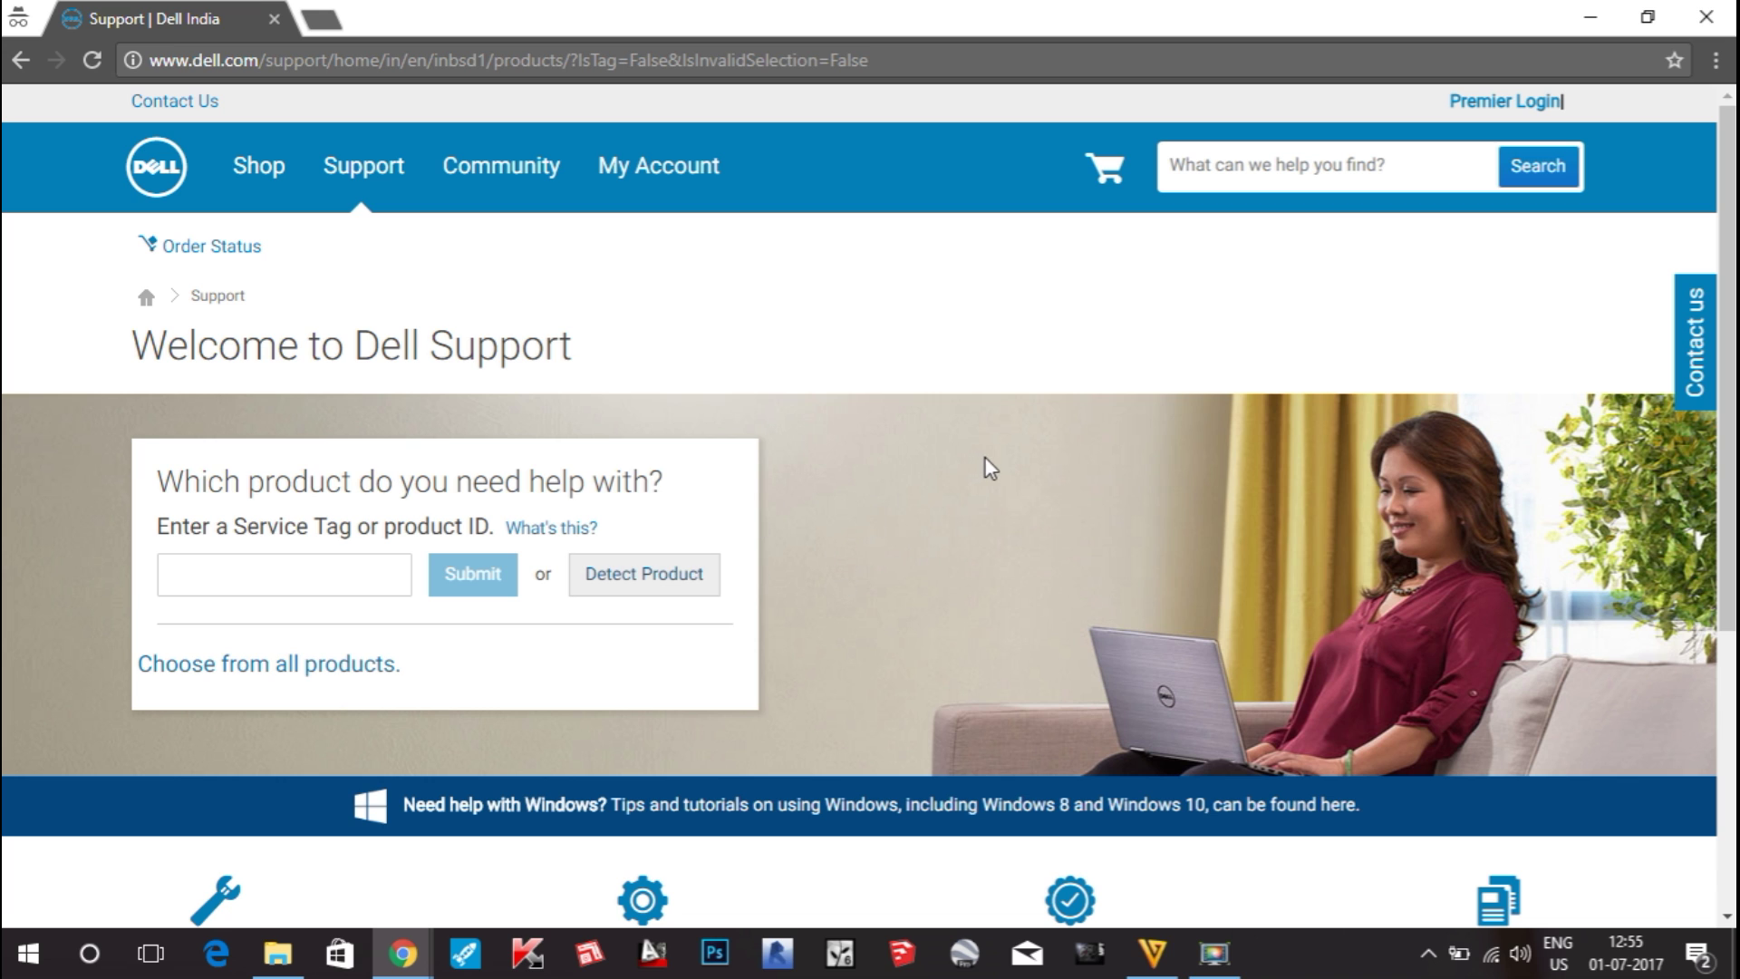
Step: Browse all products through Laptops and Inspiron to the Inspiron 15 3565 support page
click(326, 672)
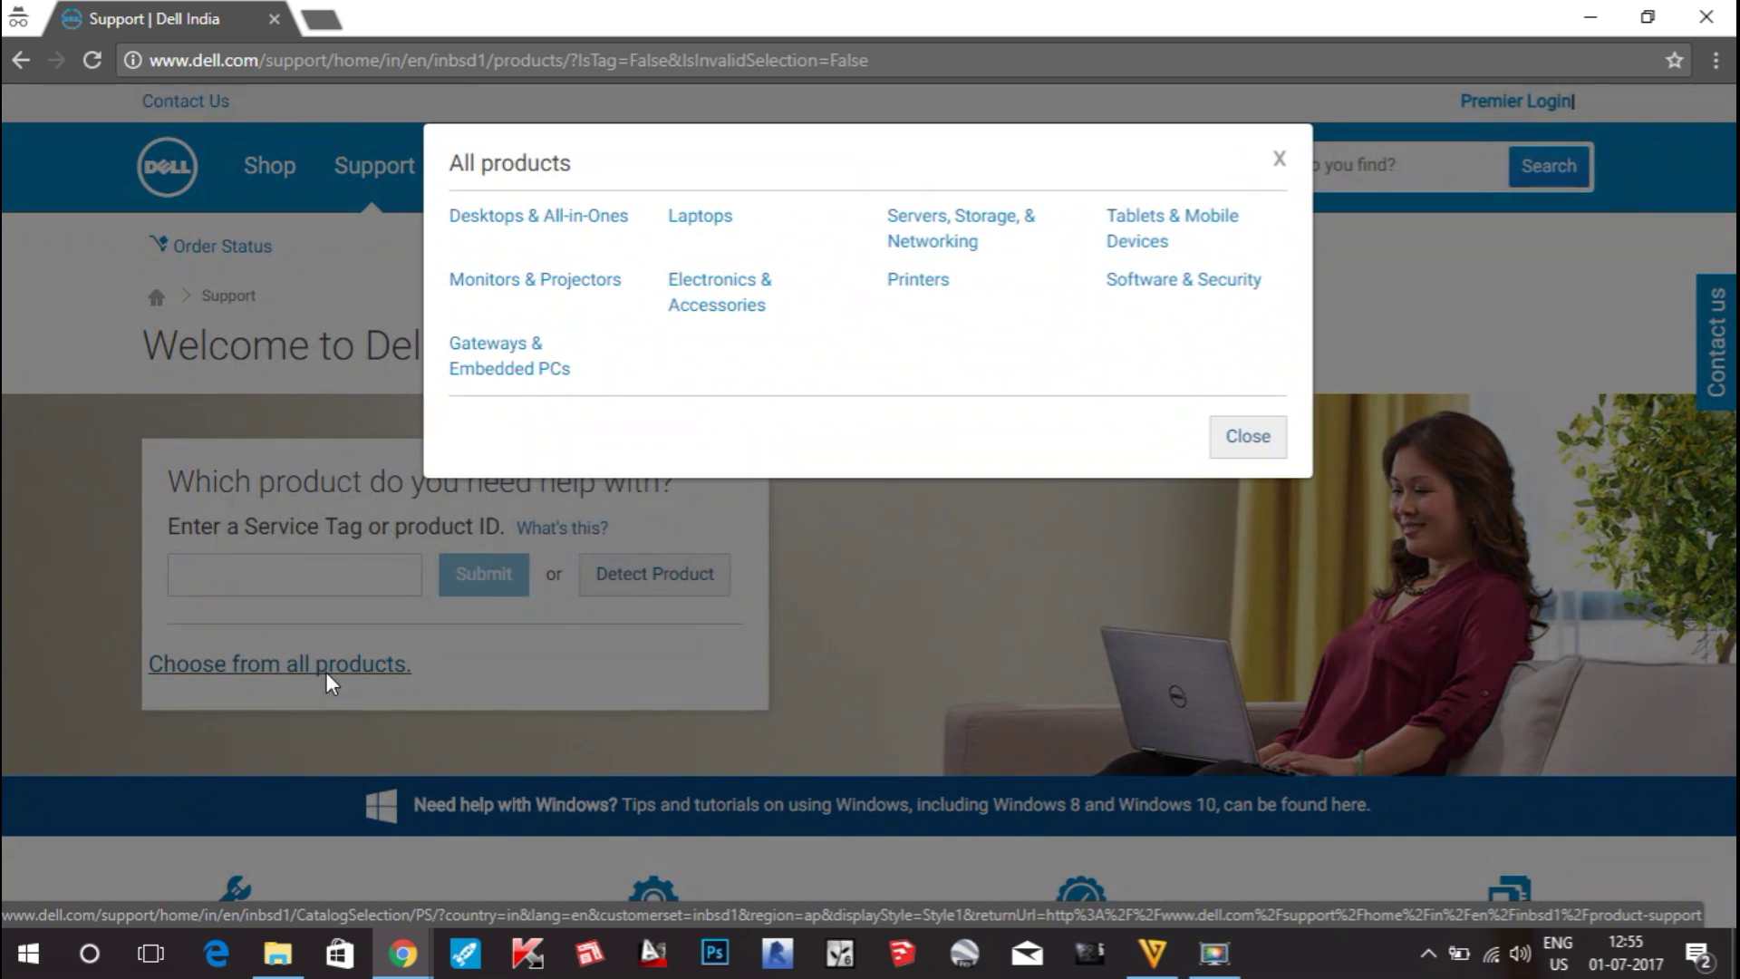
click(706, 225)
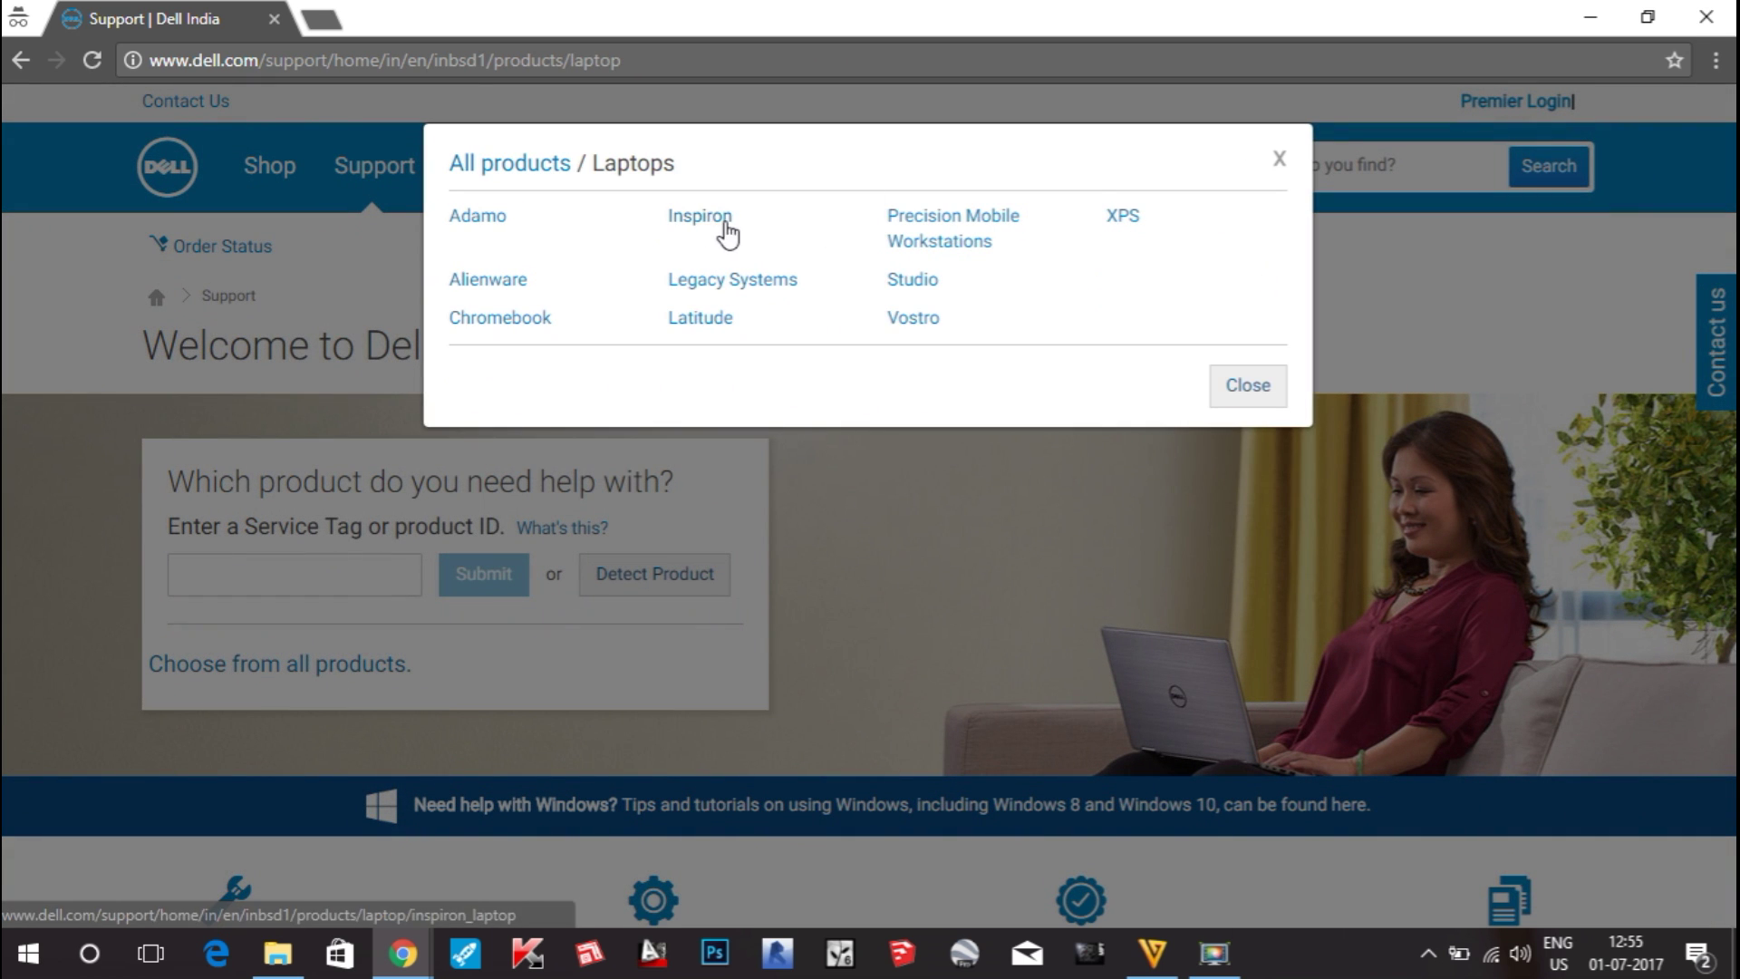
click(706, 227)
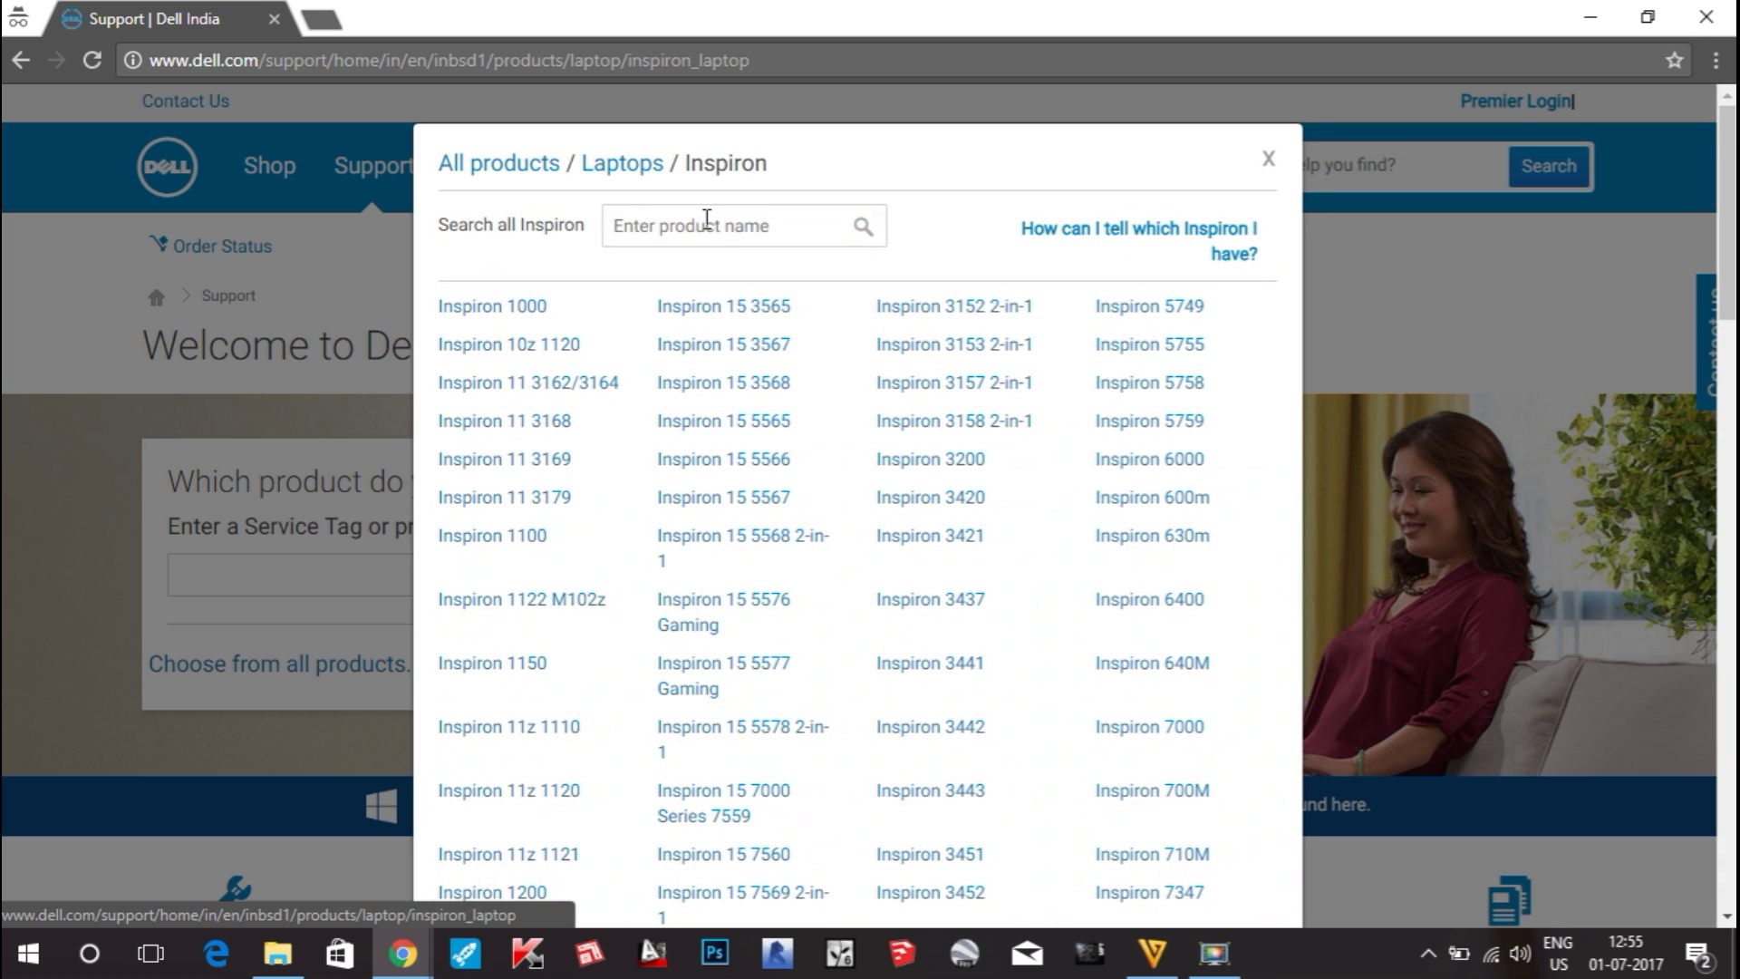
click(751, 311)
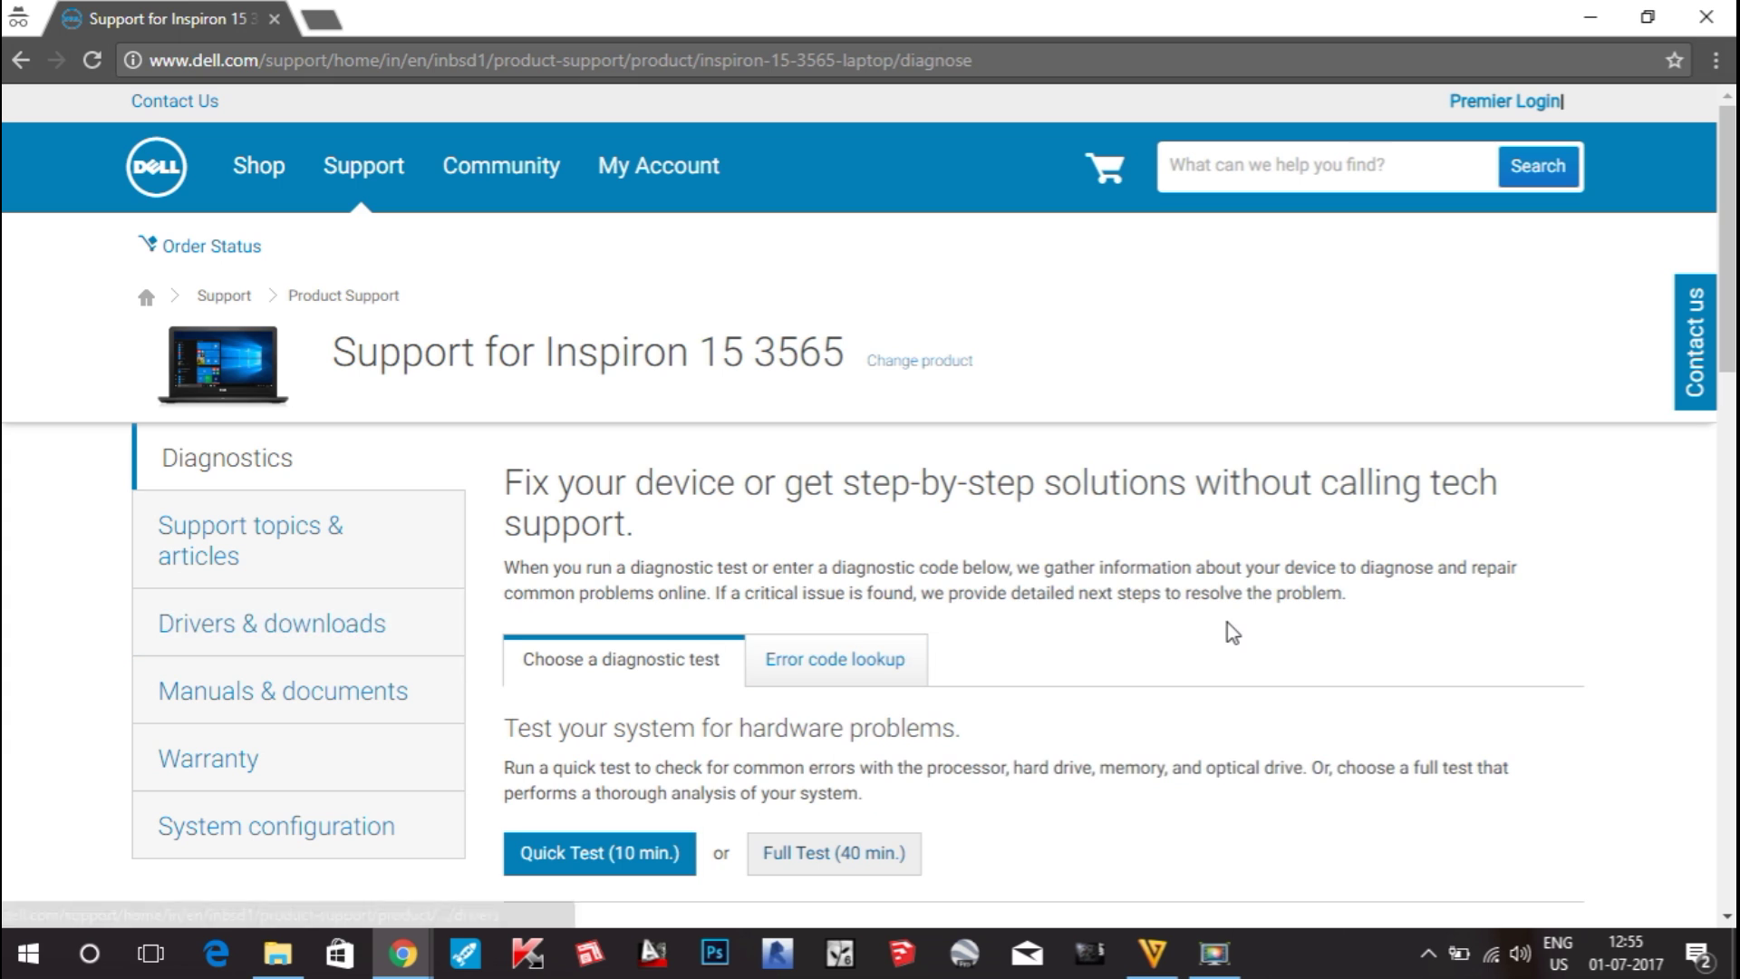
scroll(1241, 598, down, 3)
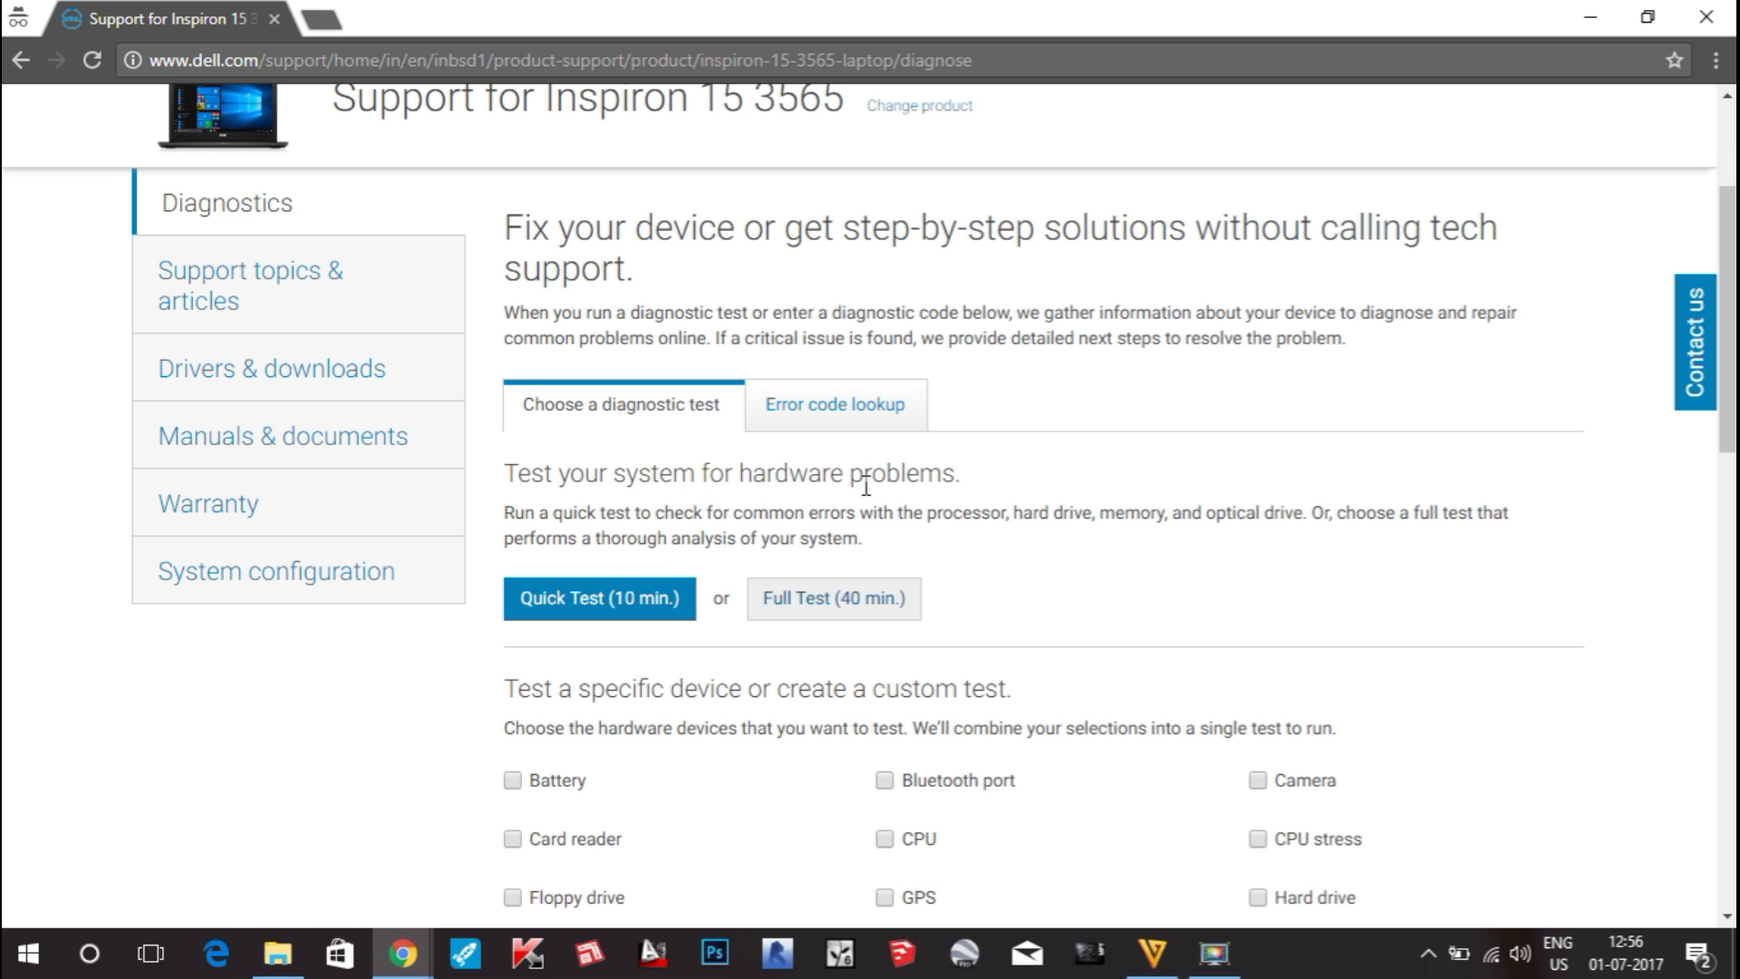
scroll(1039, 517, up, 3)
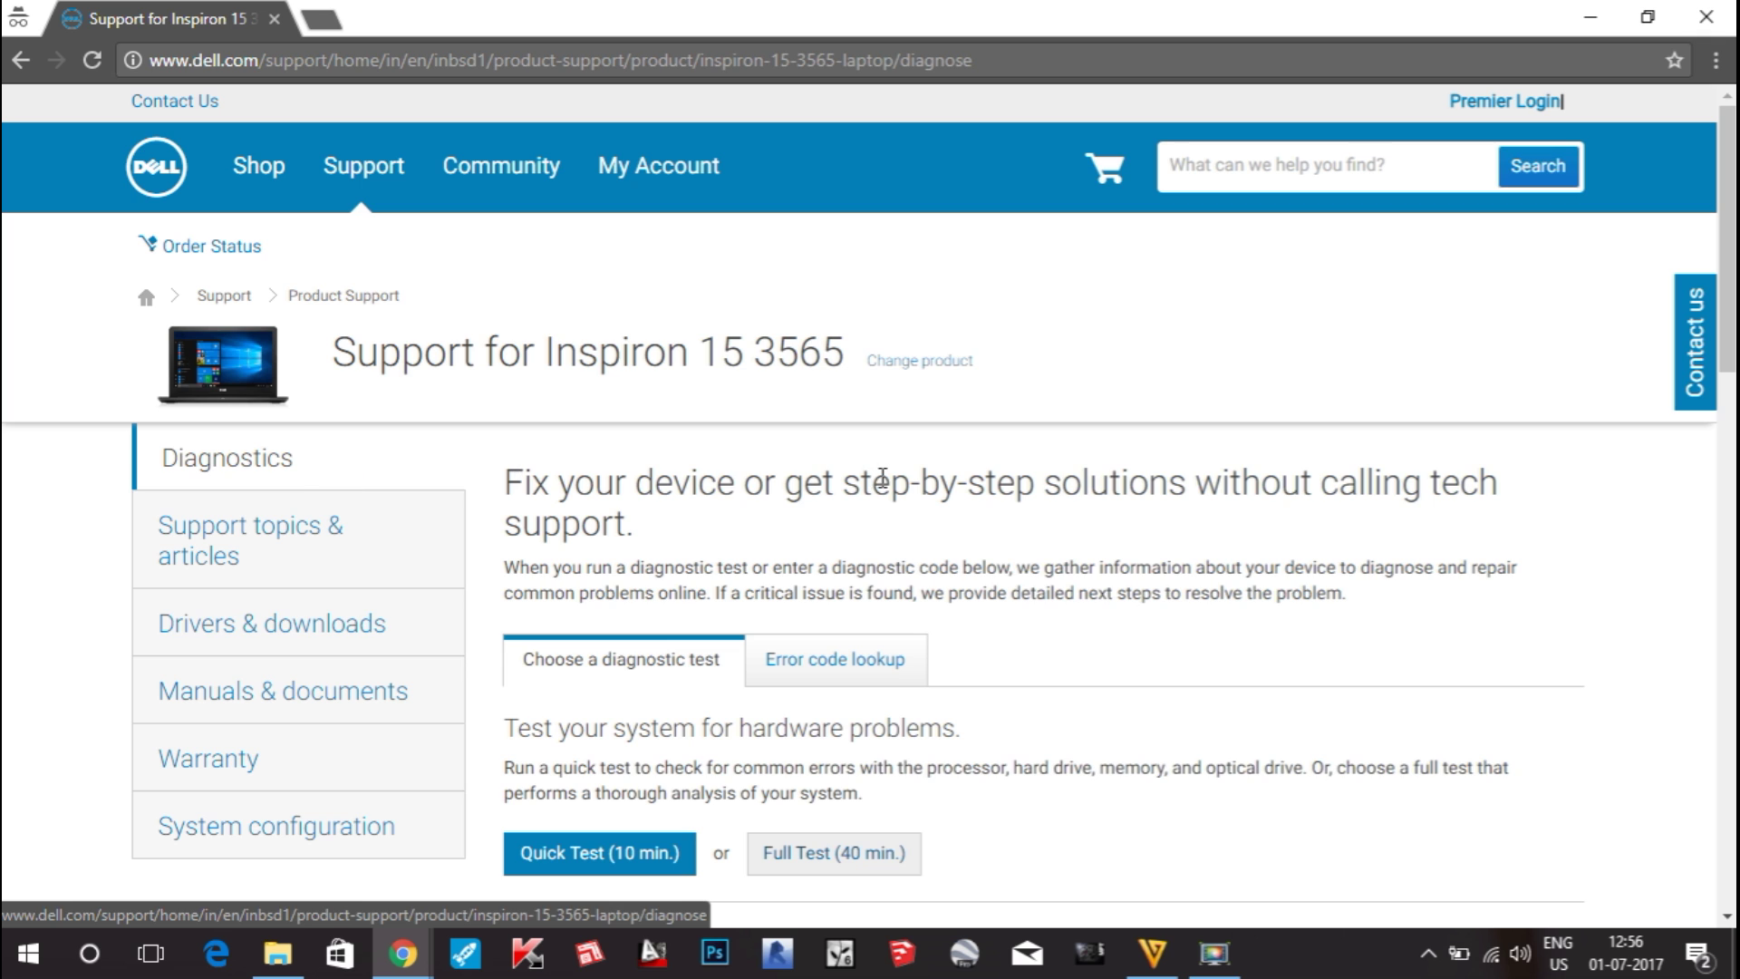
scroll(882, 479, down, 3)
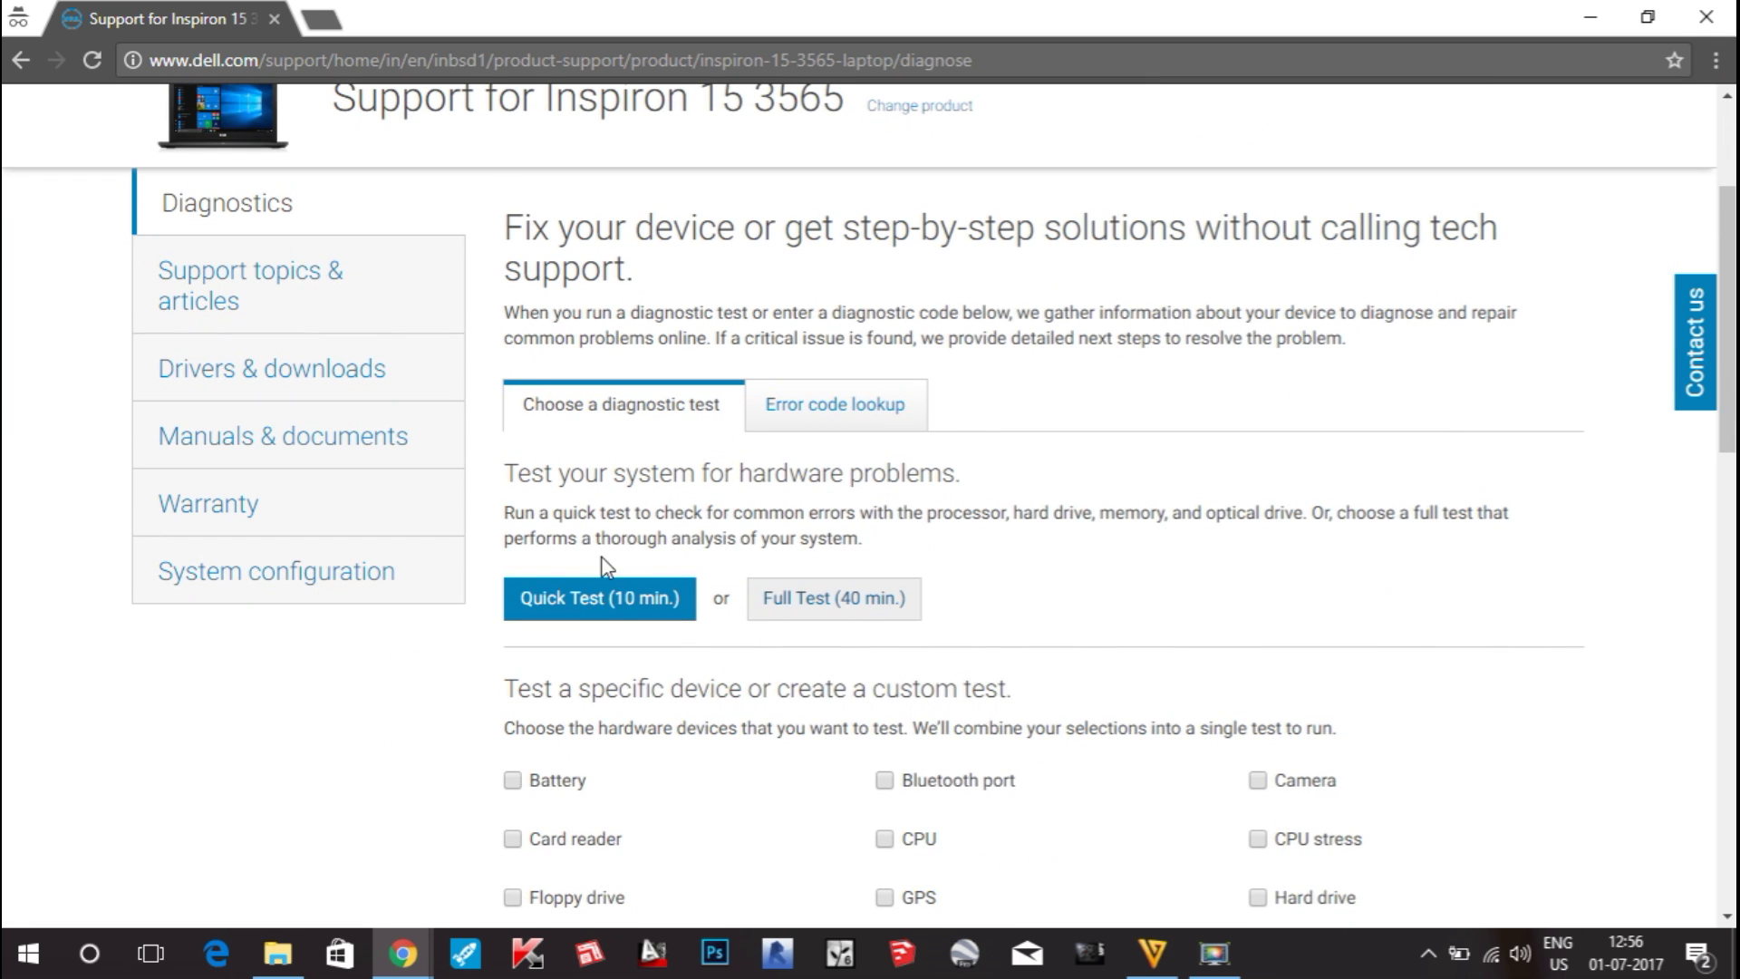
scroll(1089, 541, down, 3)
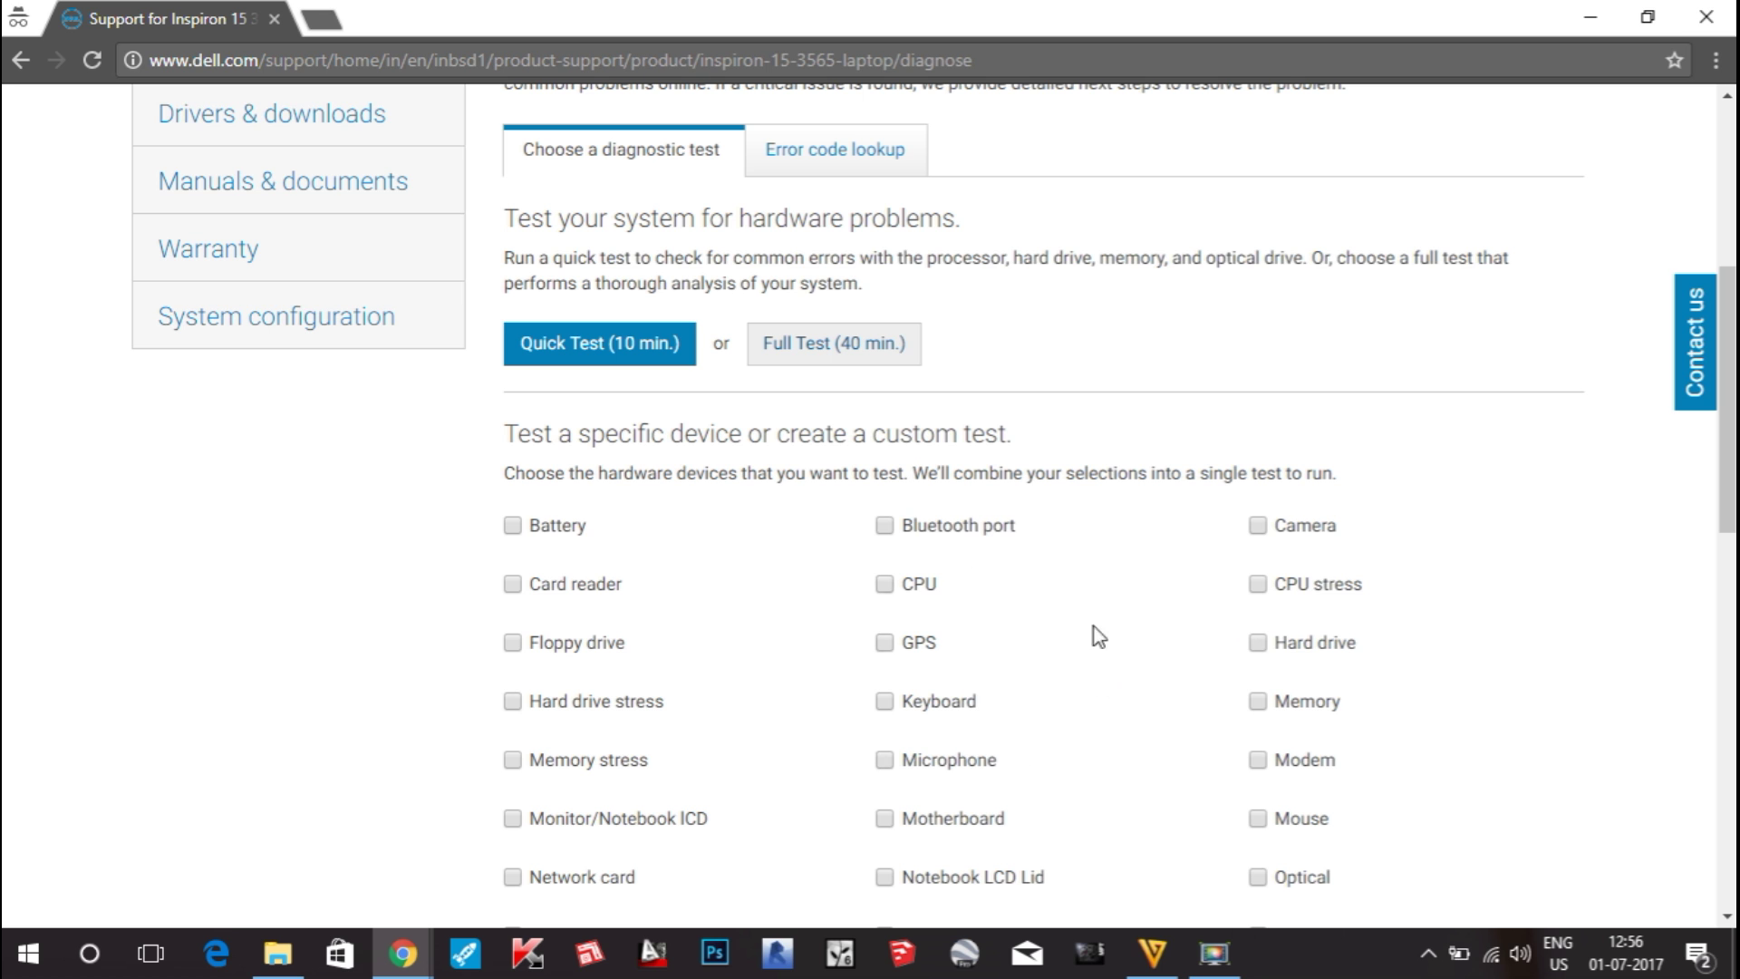
scroll(1085, 699, down, 3)
scroll(1127, 649, up, 3)
scroll(1128, 648, up, 5)
scroll(1134, 659, down, 3)
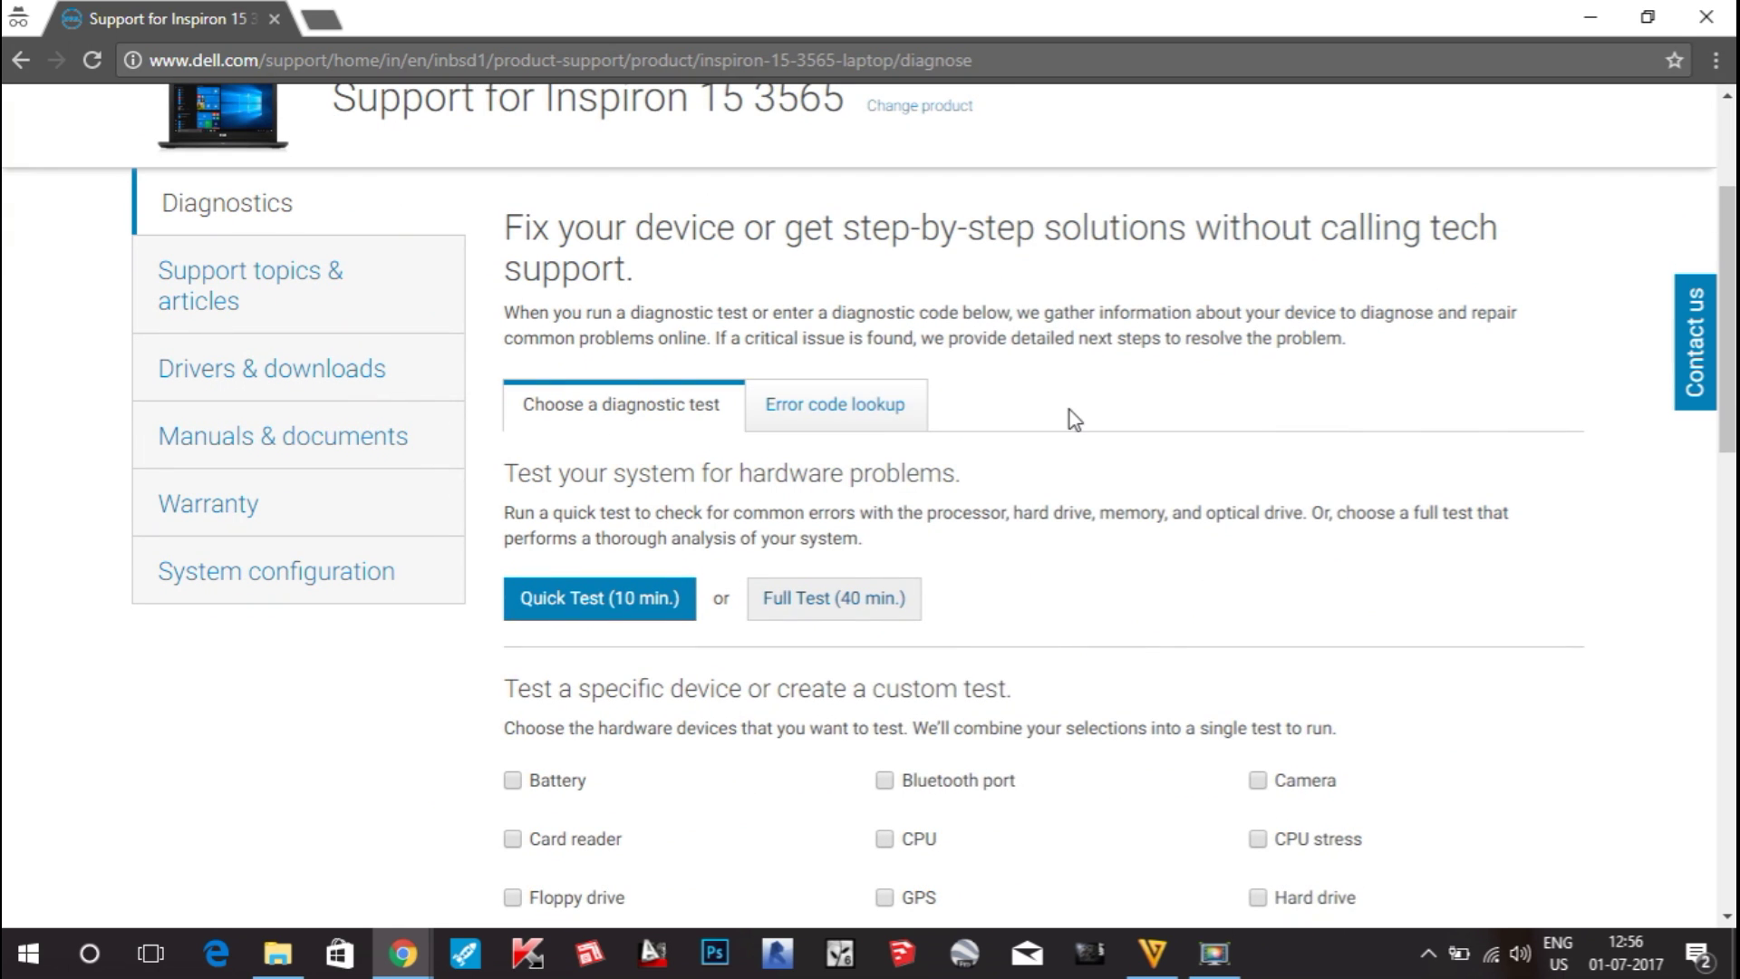
Step: Go to the Inspiron 15 3565 Drivers & downloads section and start Detect Drivers
click(360, 382)
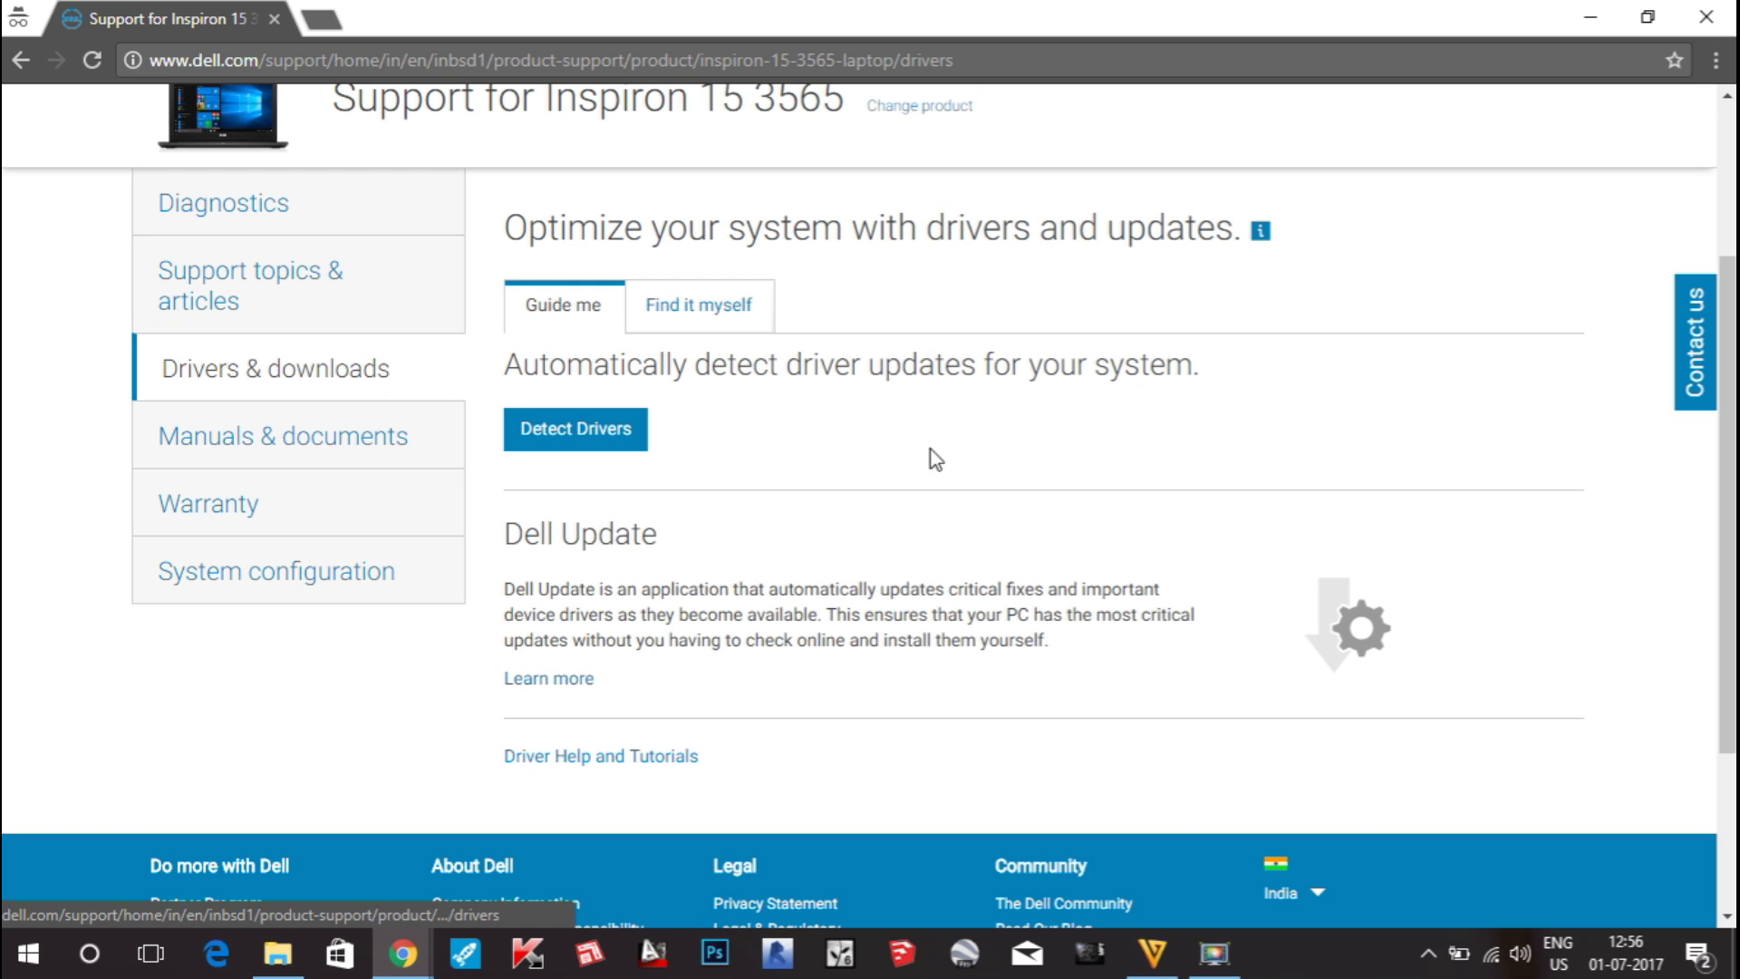
scroll(1042, 498, up, 3)
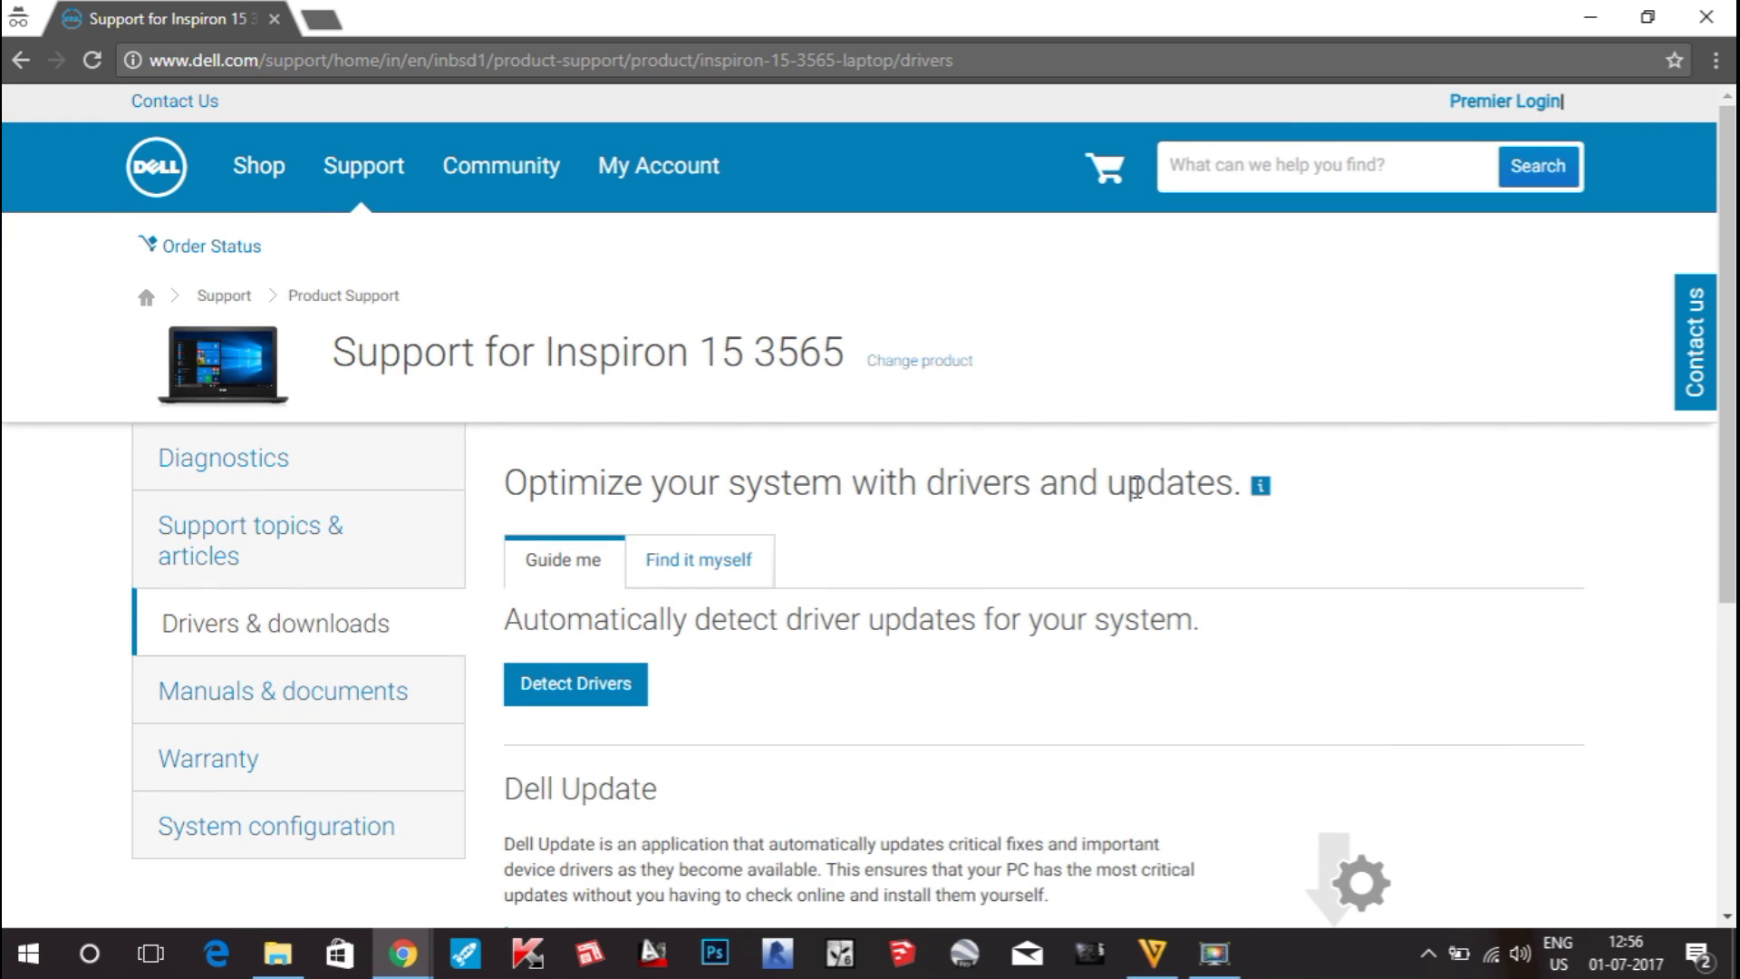
click(594, 704)
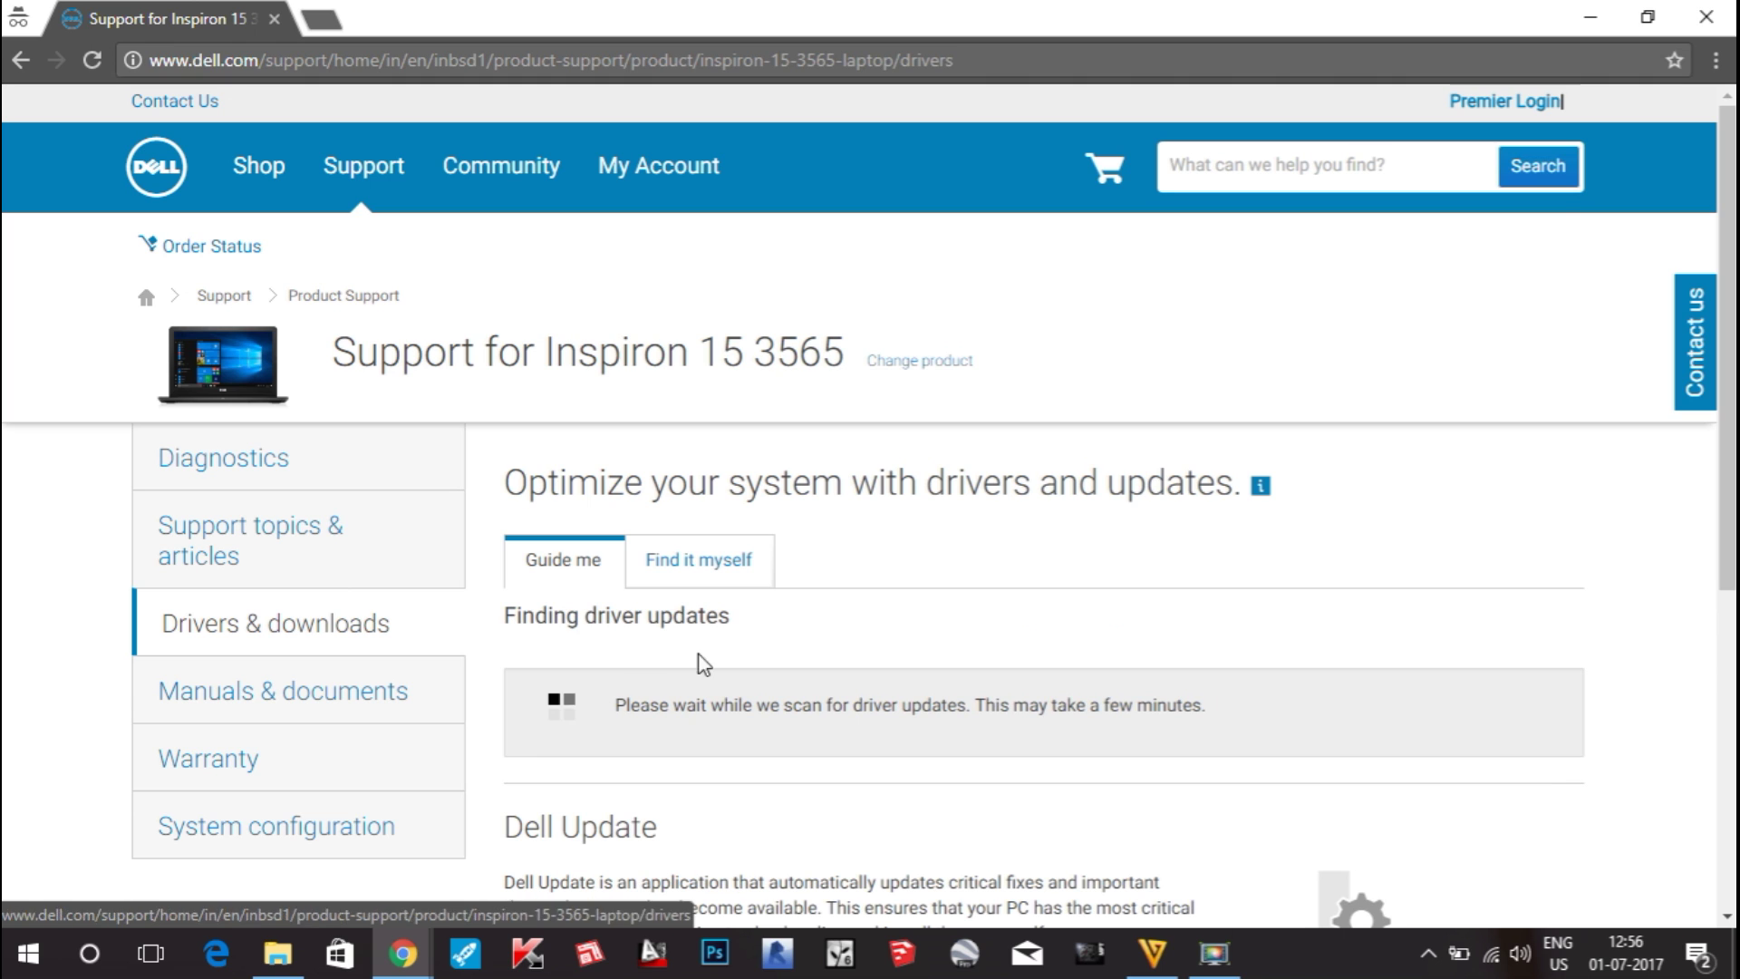
Step: Switch to finding drivers manually and include all update categories
click(703, 584)
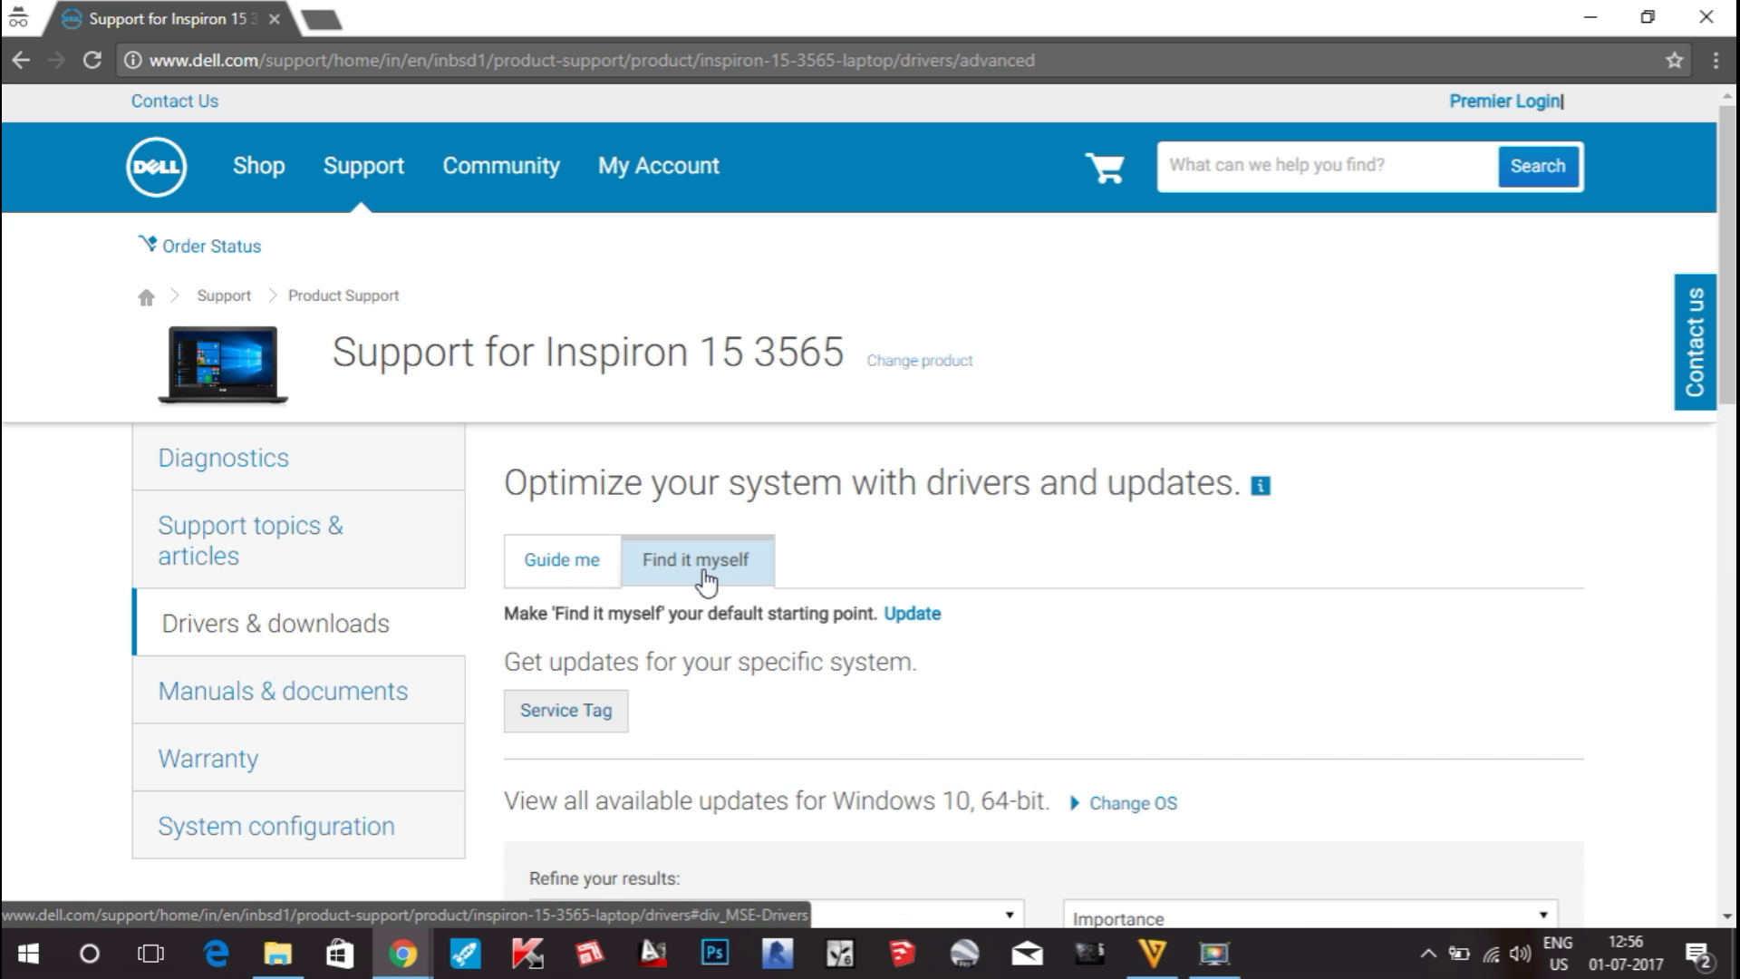
scroll(1183, 602, down, 3)
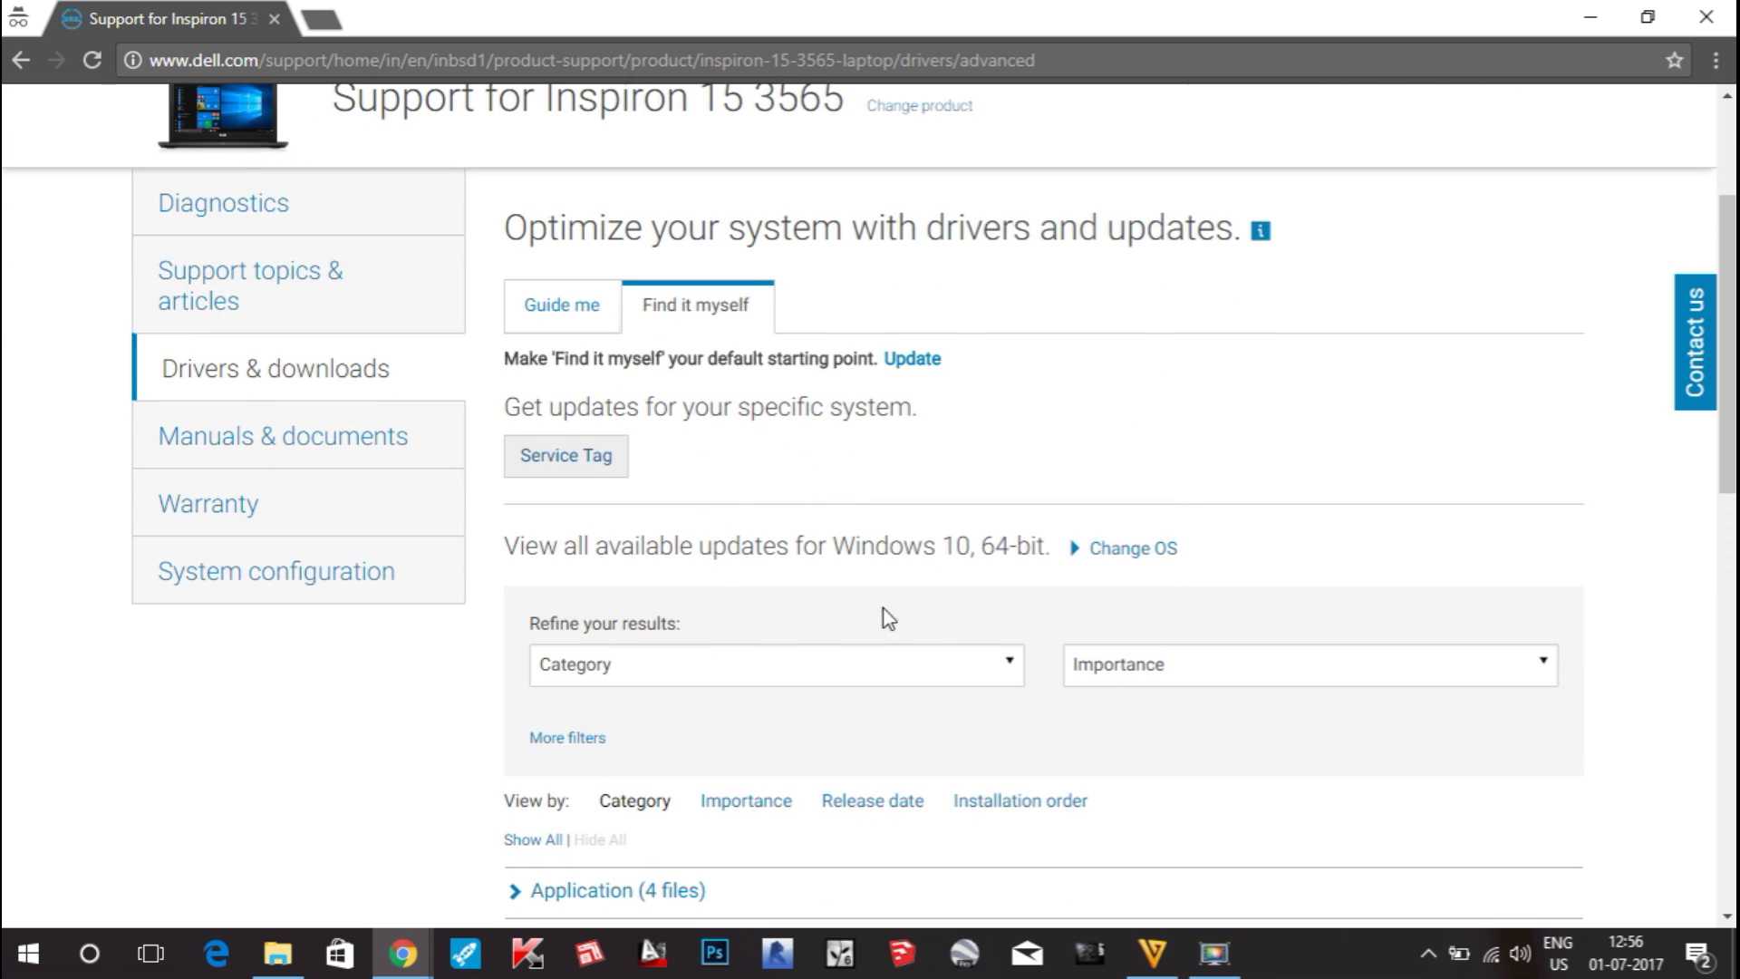
scroll(878, 501, down, 3)
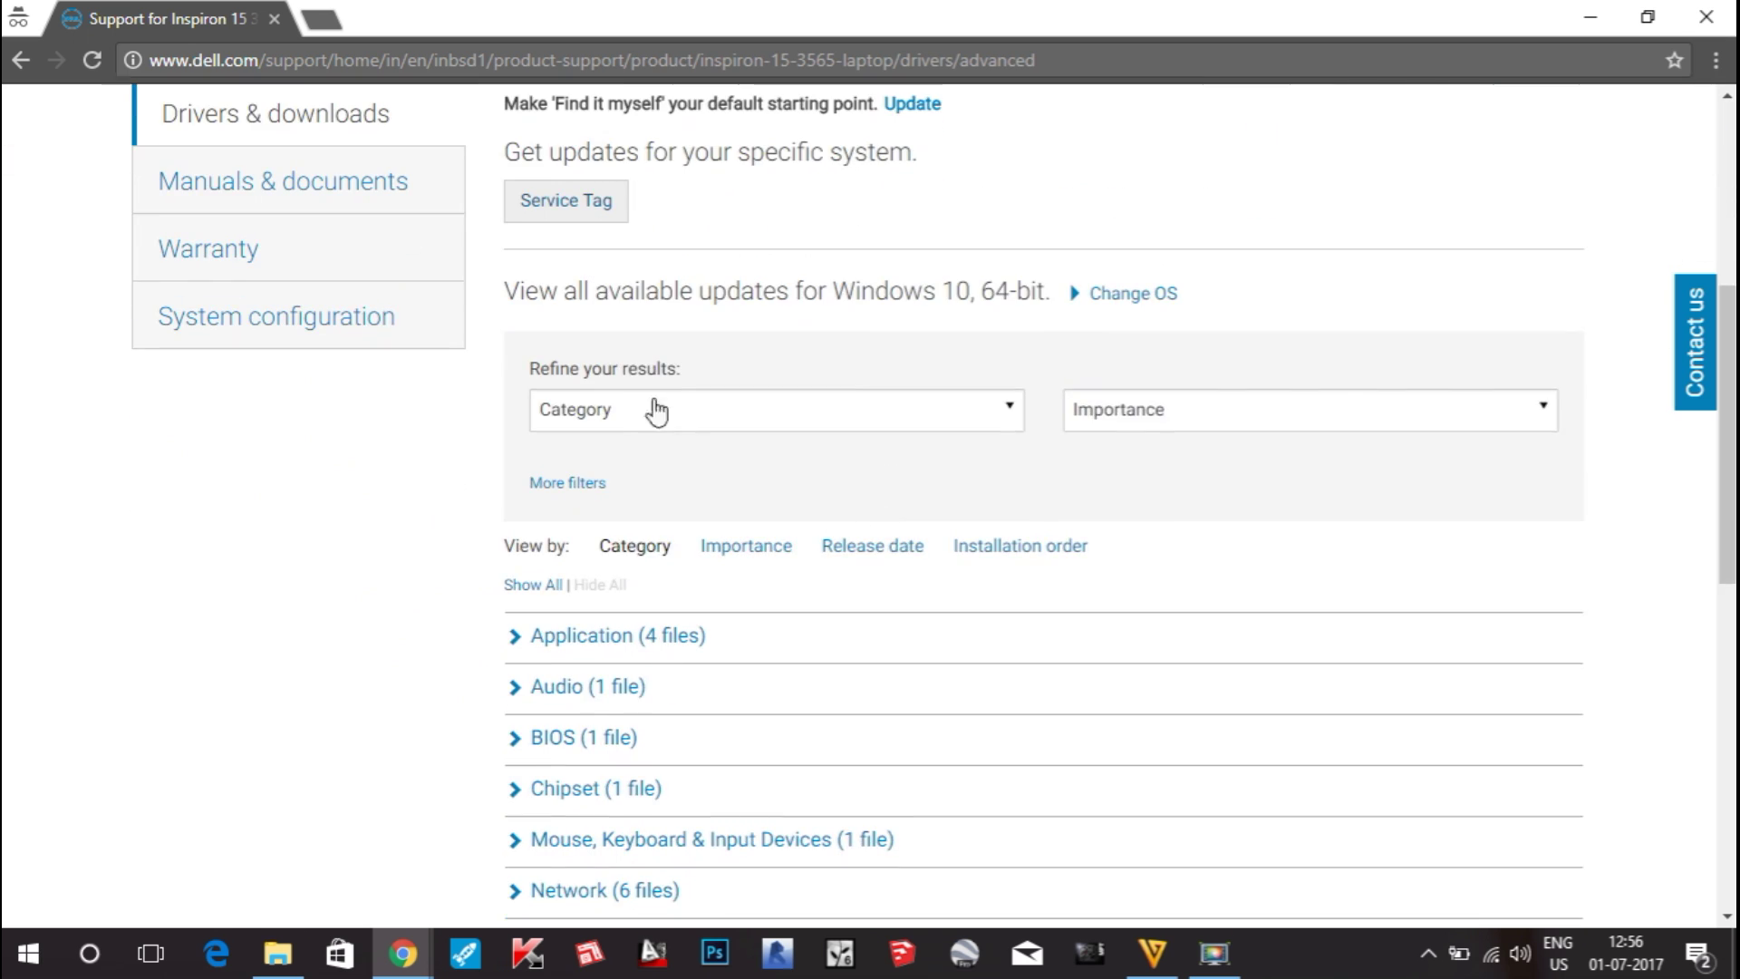
click(959, 423)
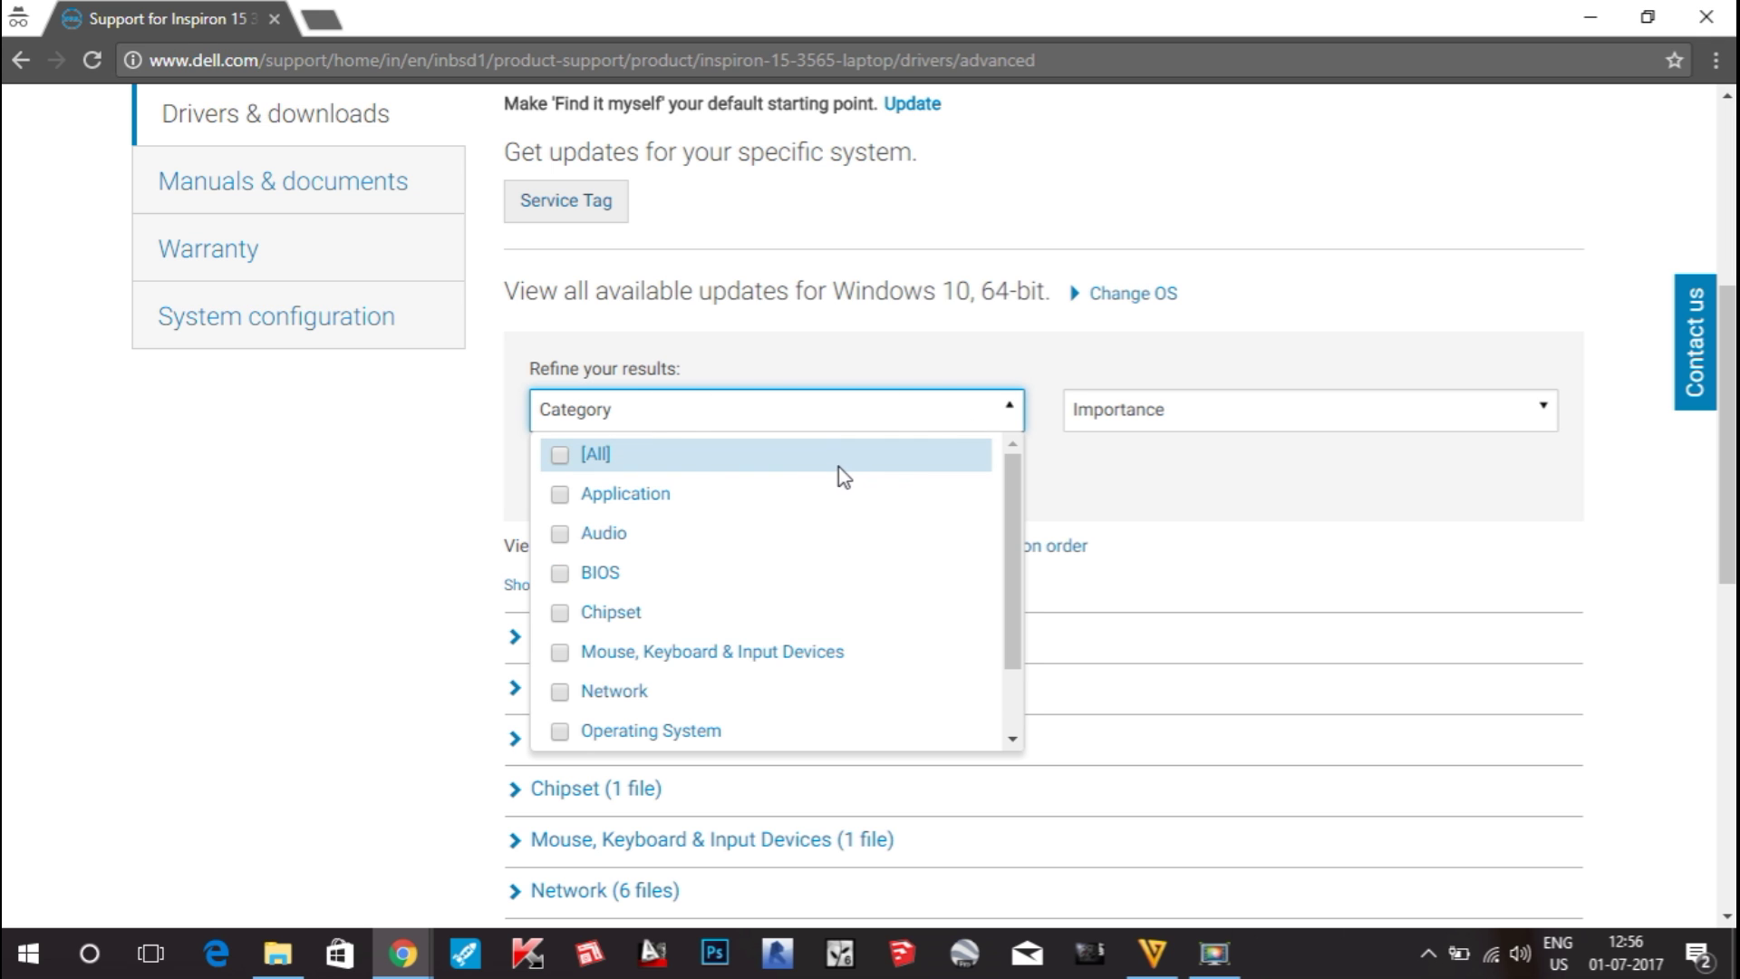
click(671, 464)
Step: Include all importance levels and expand BIOS to show System BIOS 1.4.0 (4.05 MB)
click(1446, 412)
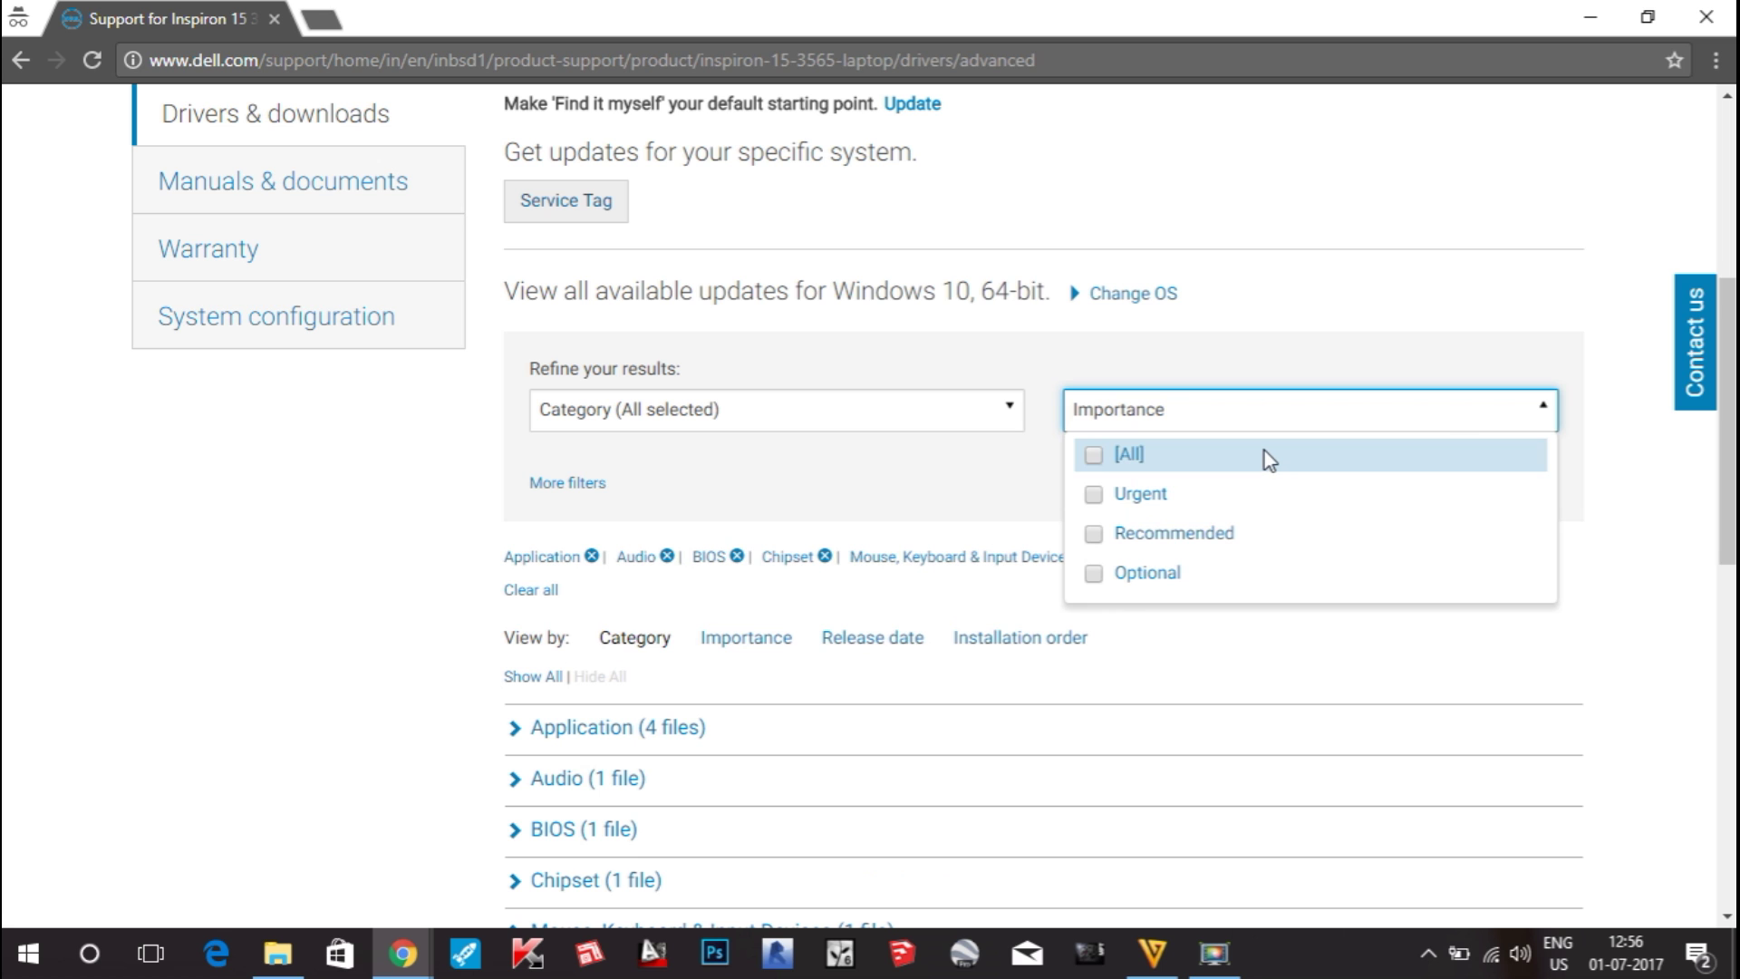
click(1265, 453)
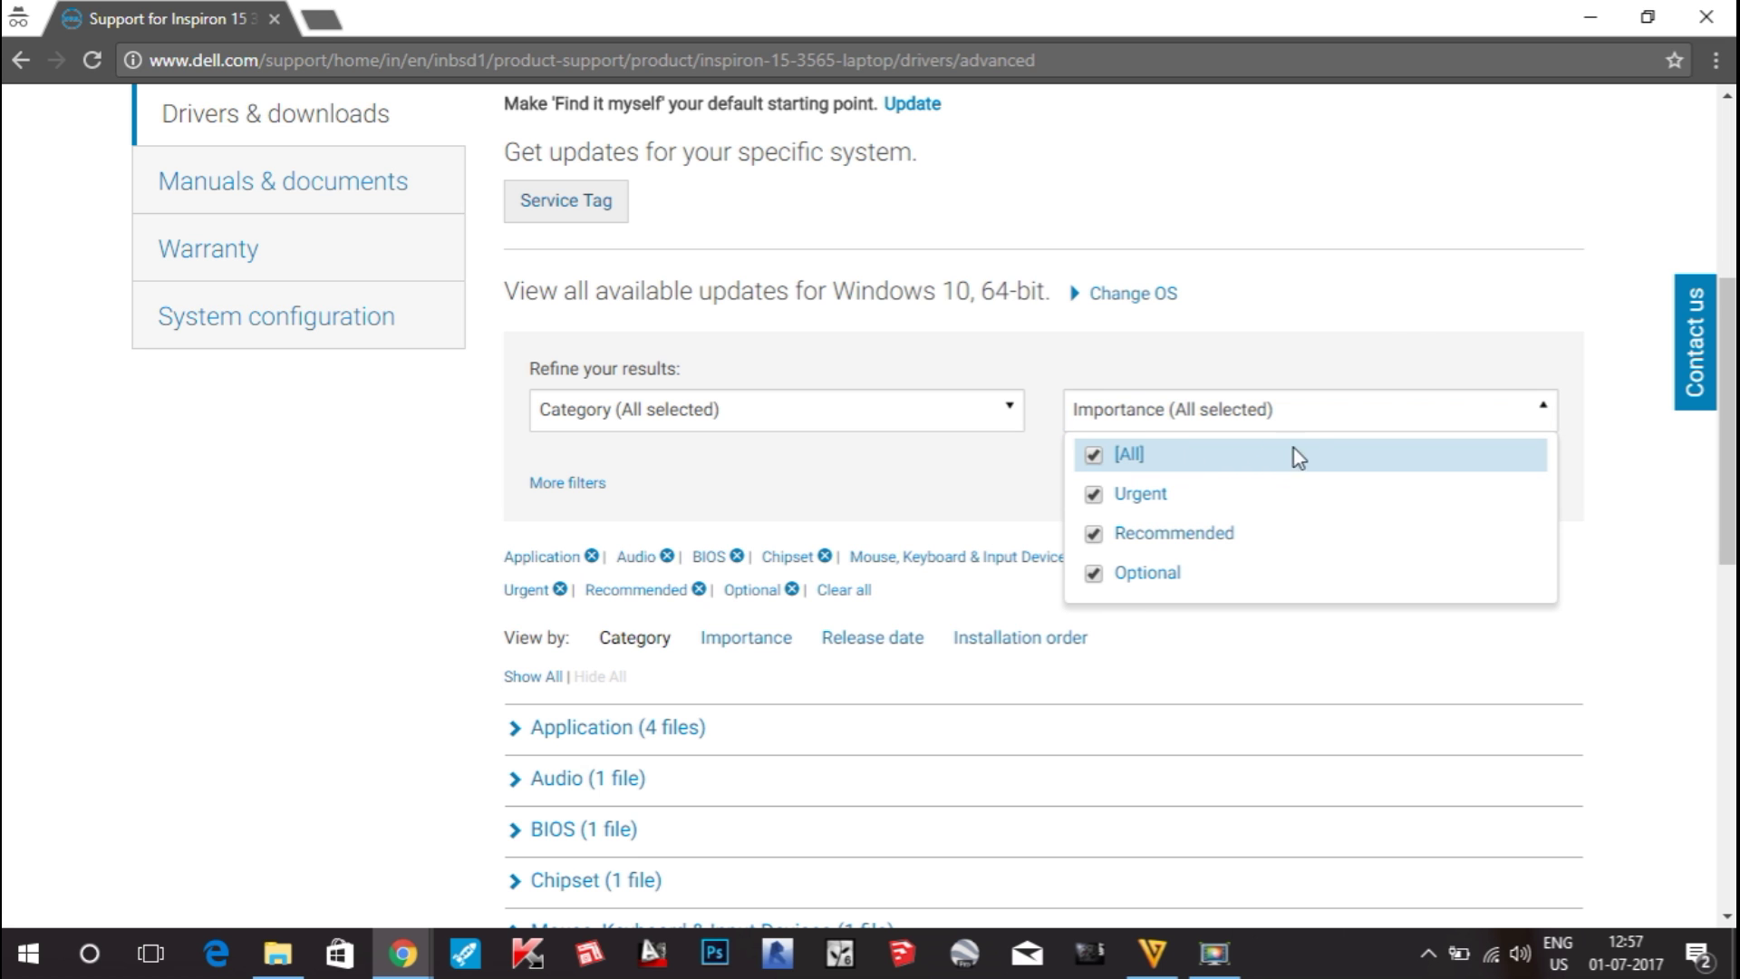
click(1425, 400)
scroll(1549, 501, down, 5)
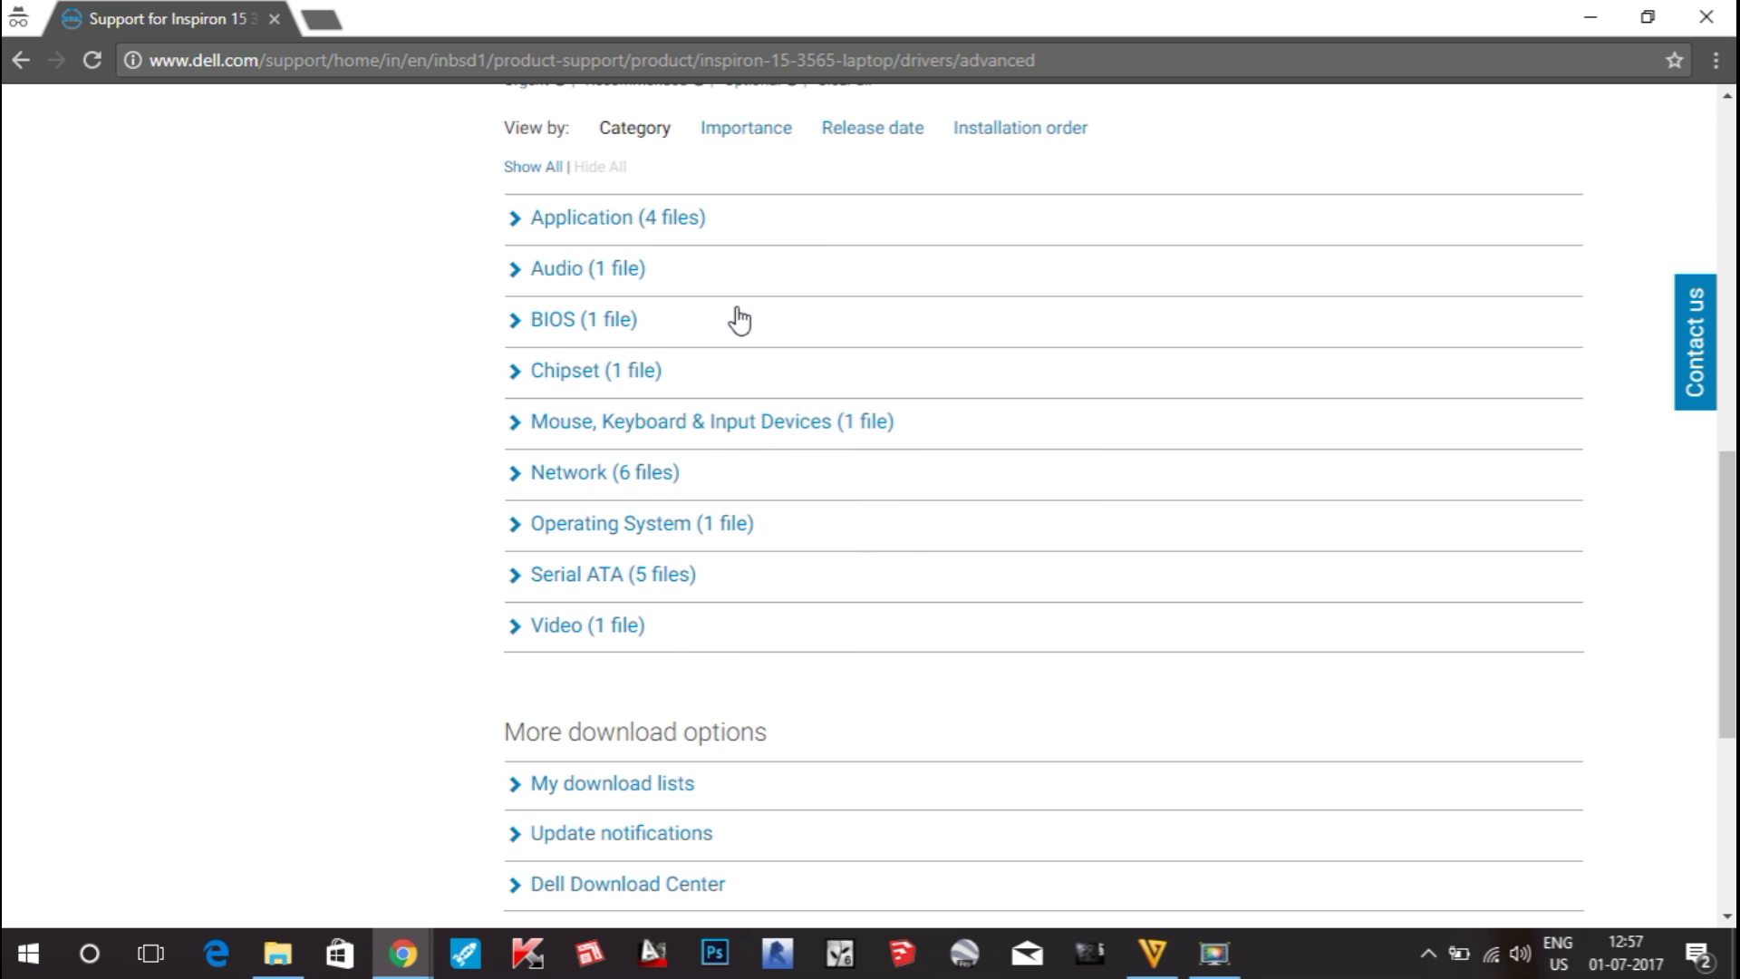
click(515, 326)
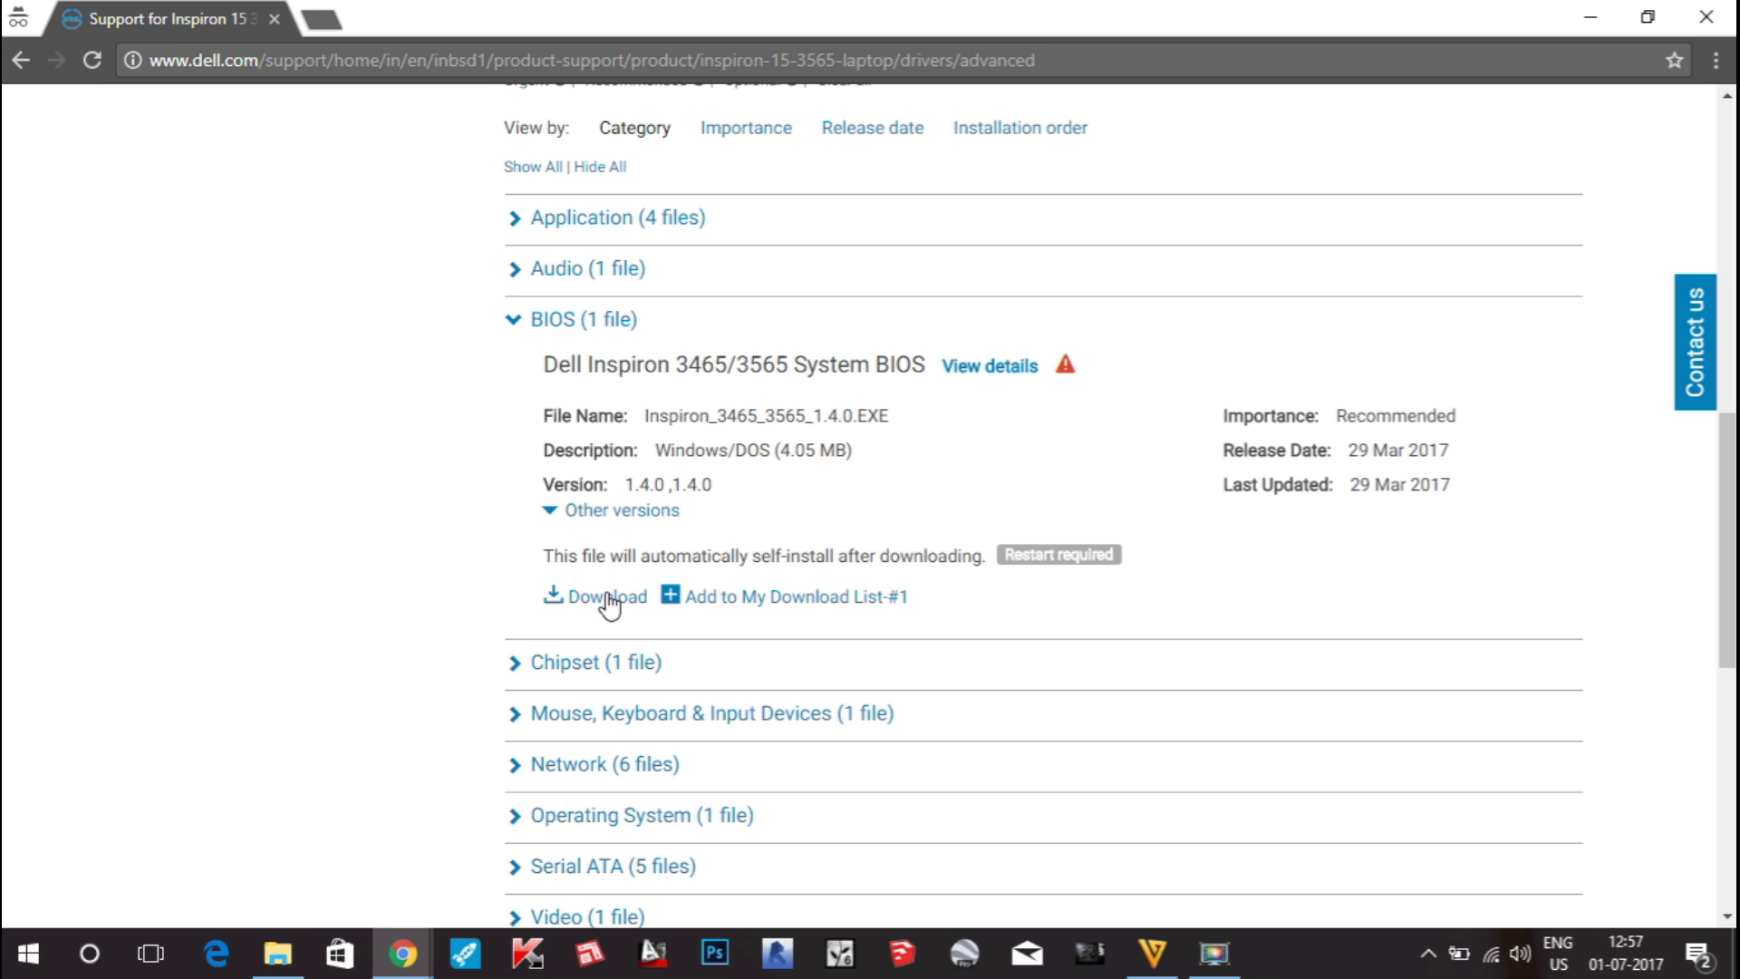
Step: Download the System BIOS file Inspiron_3465_3565_1.4.0.EXE
click(564, 602)
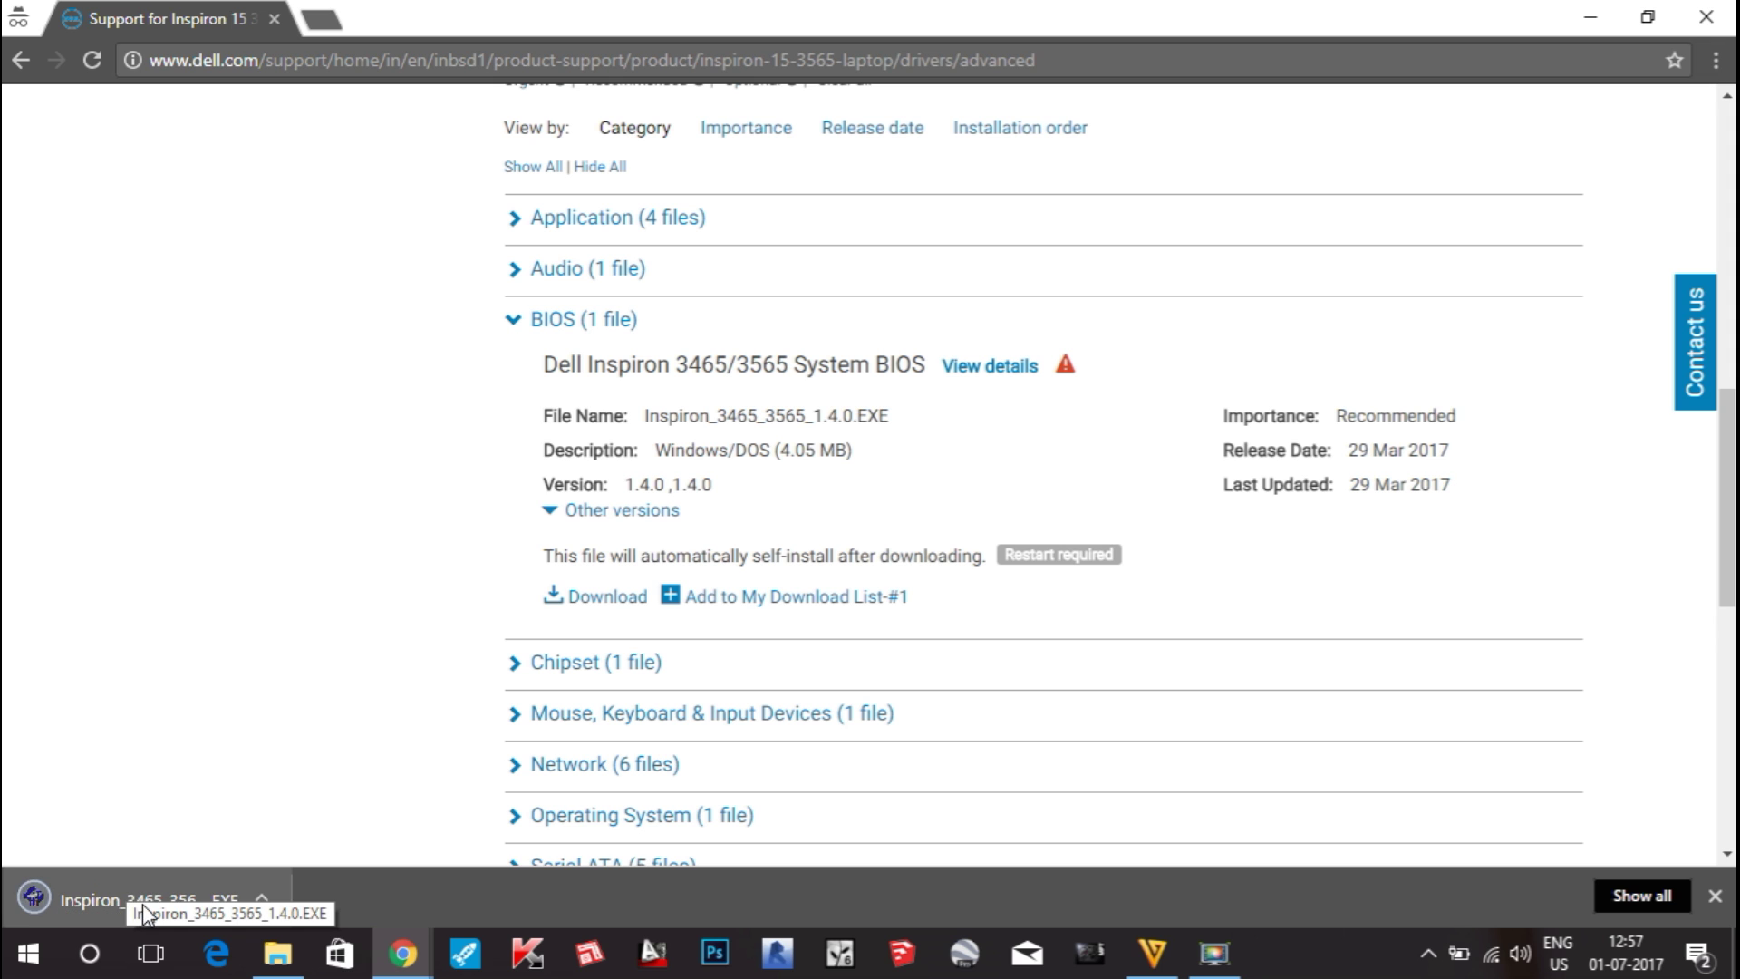
Step: Run Inspiron_3465_3565_1.4.0.EXE as administrator from Downloads, cancel its warning, and minimize Explorer
right_click(201, 883)
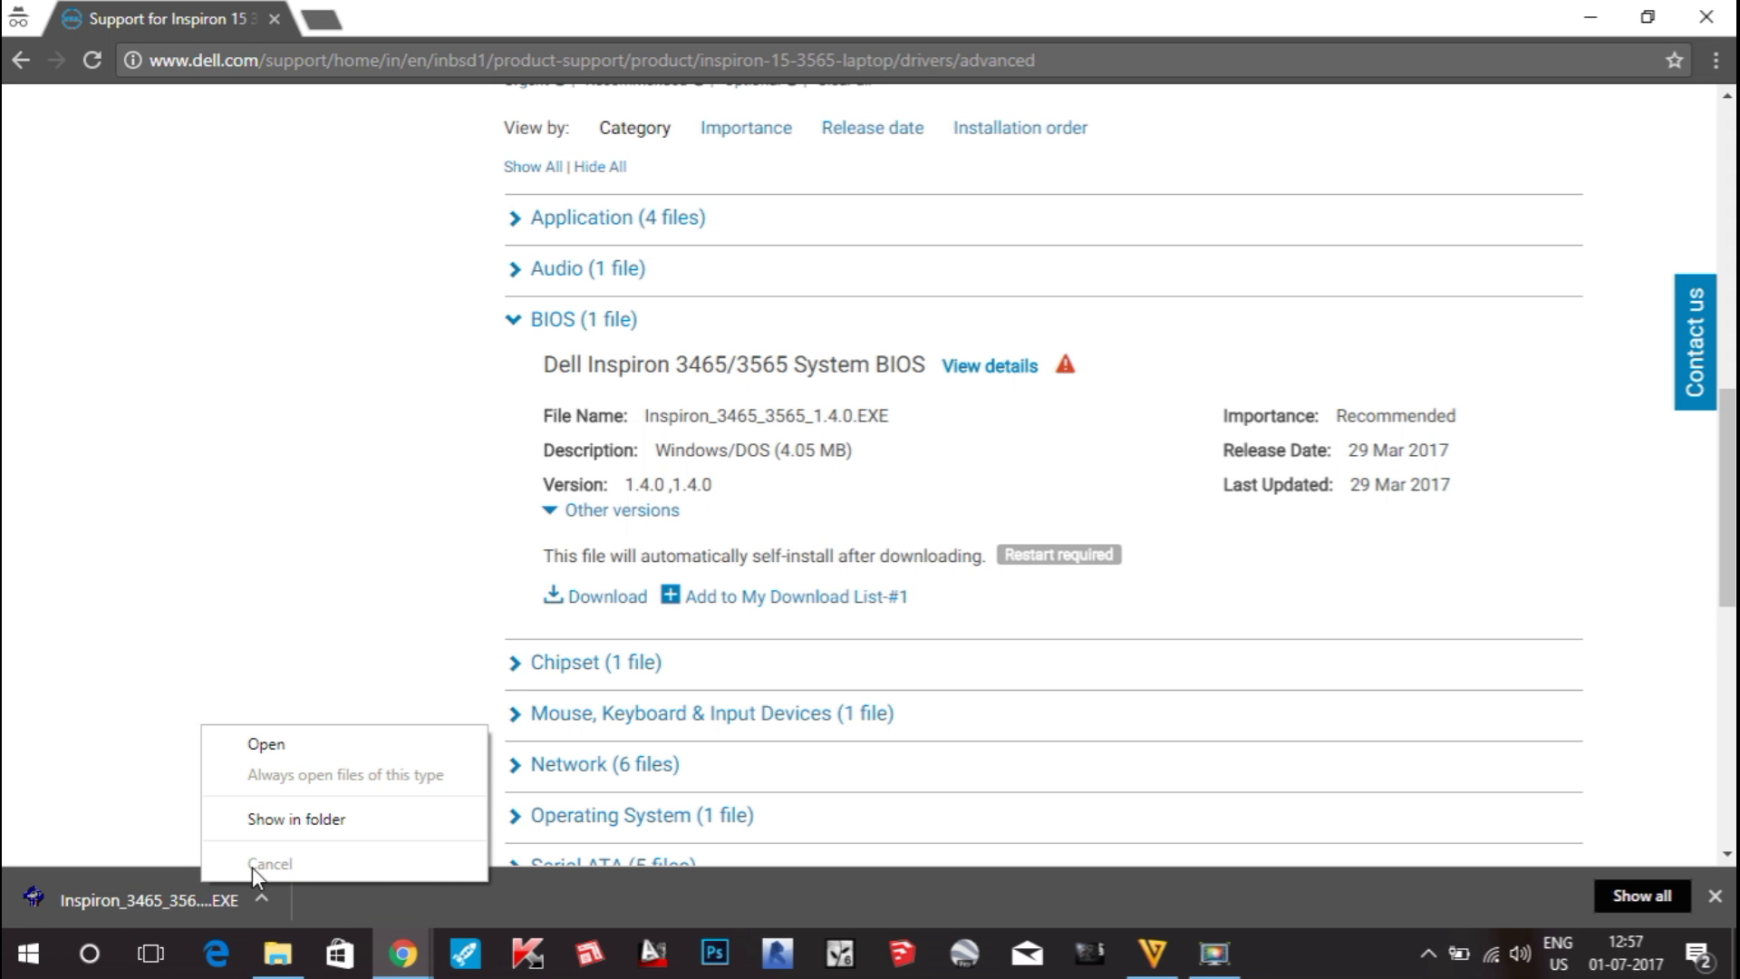
click(301, 827)
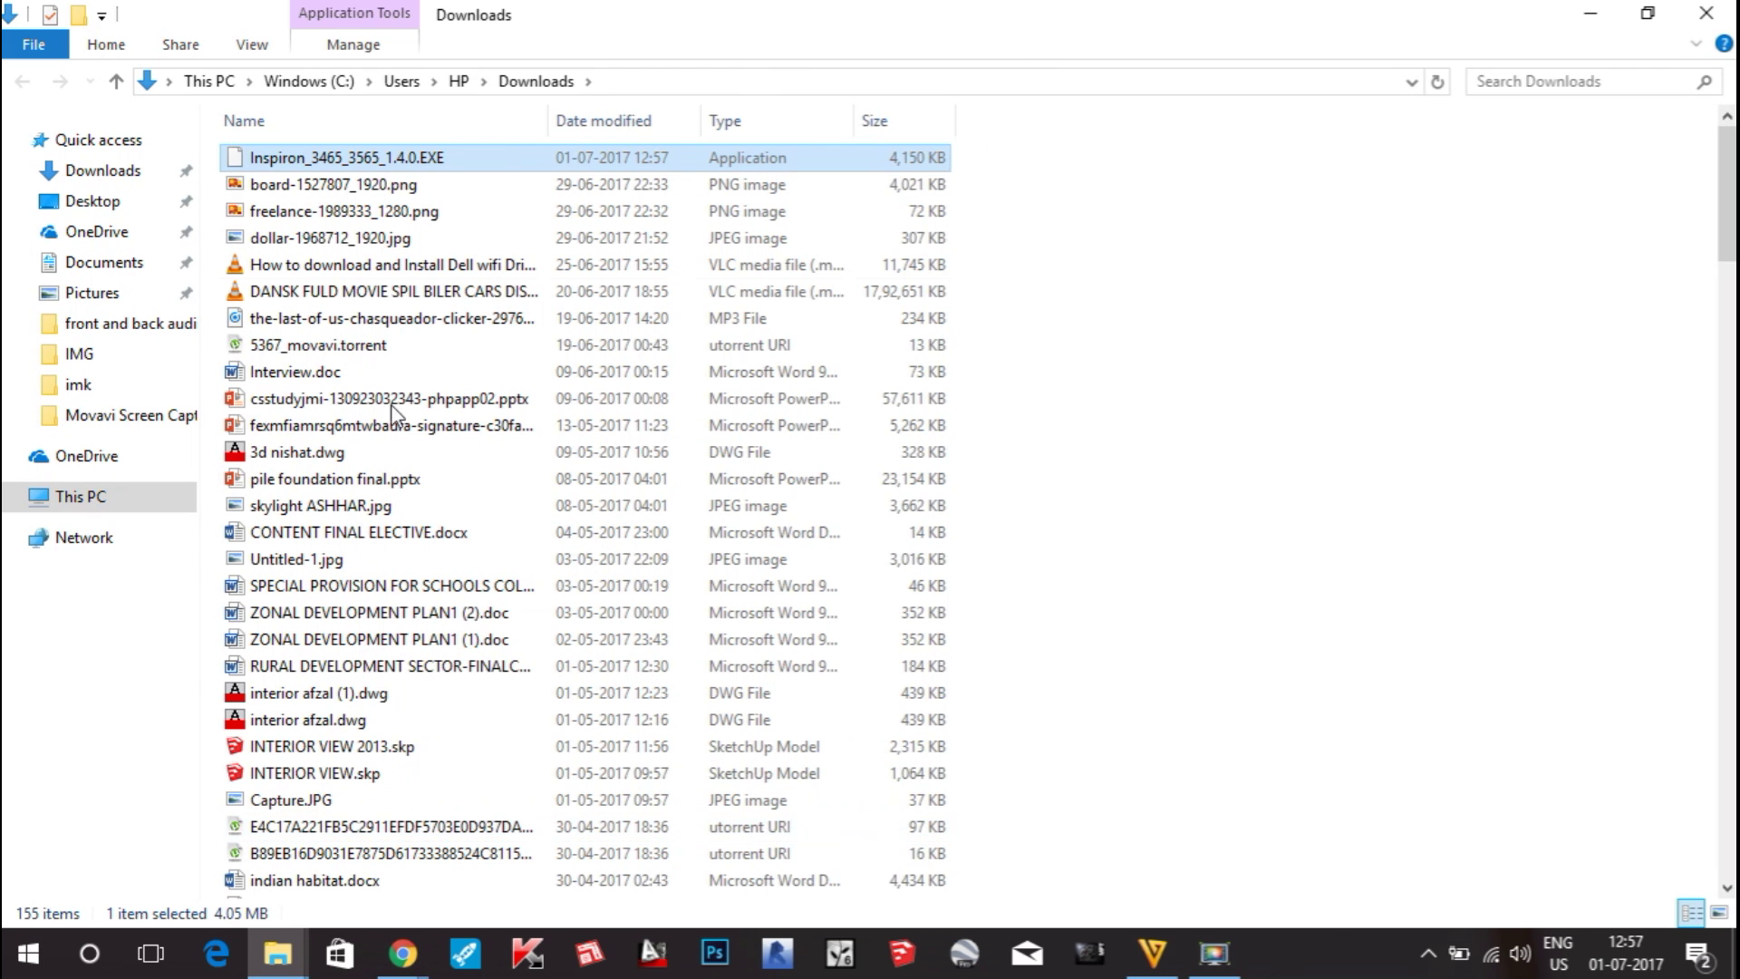
right_click(513, 159)
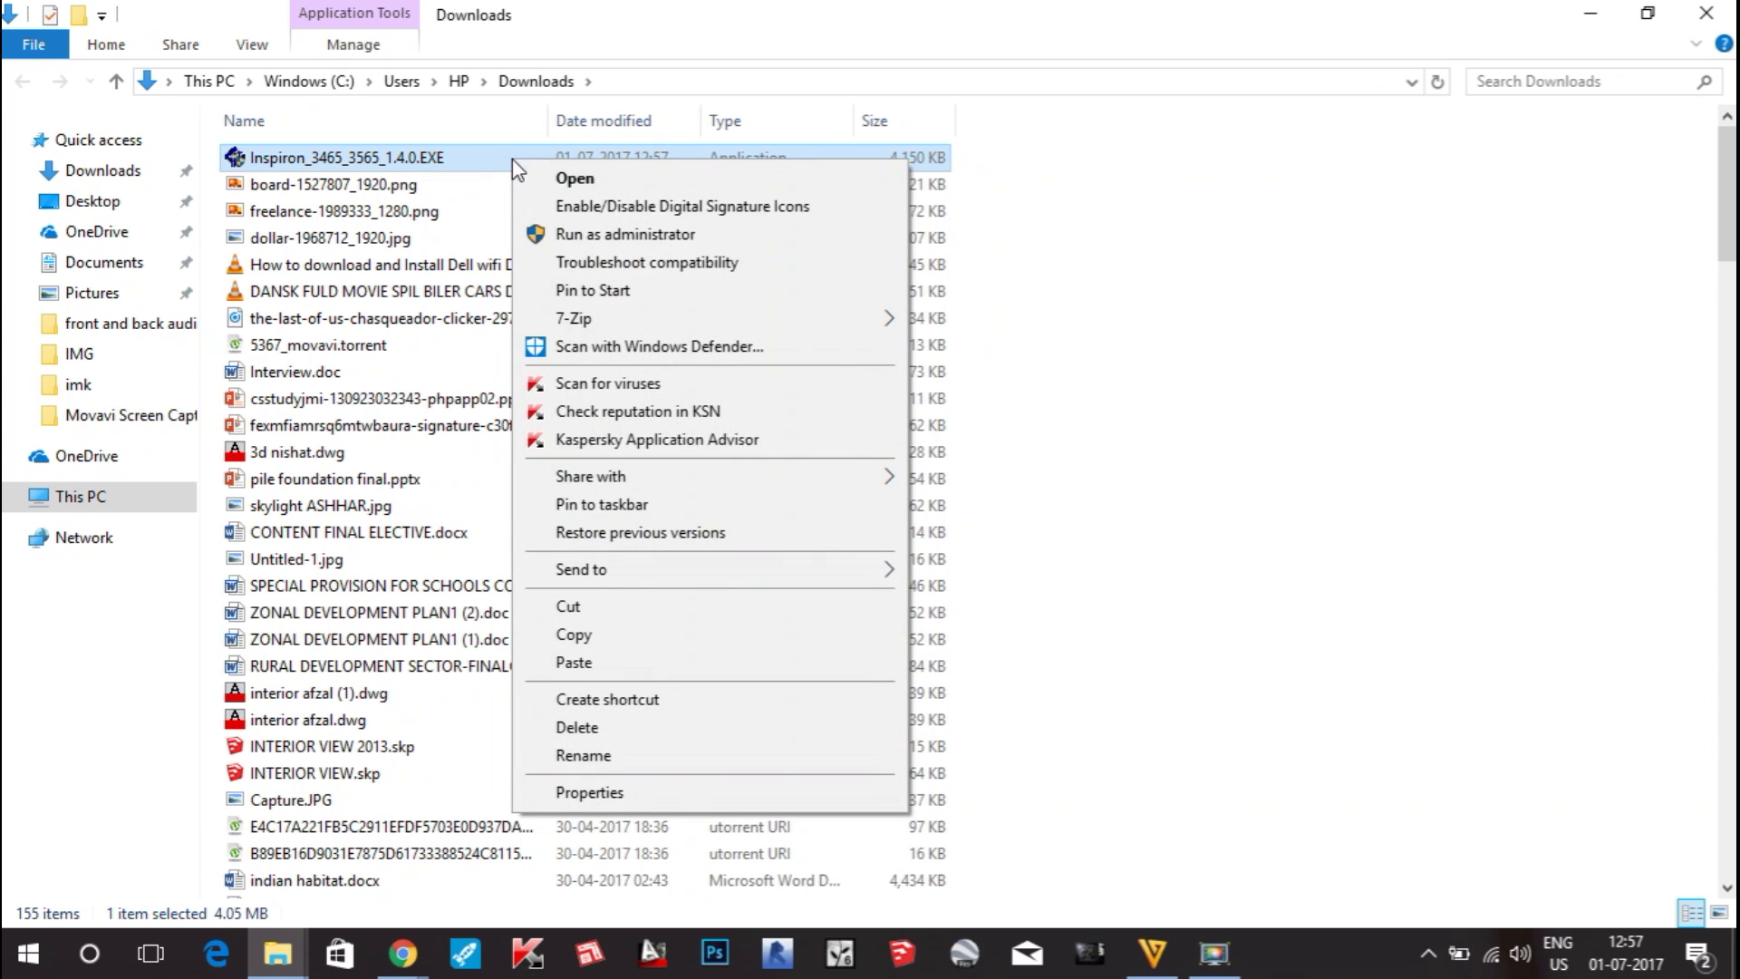
click(778, 240)
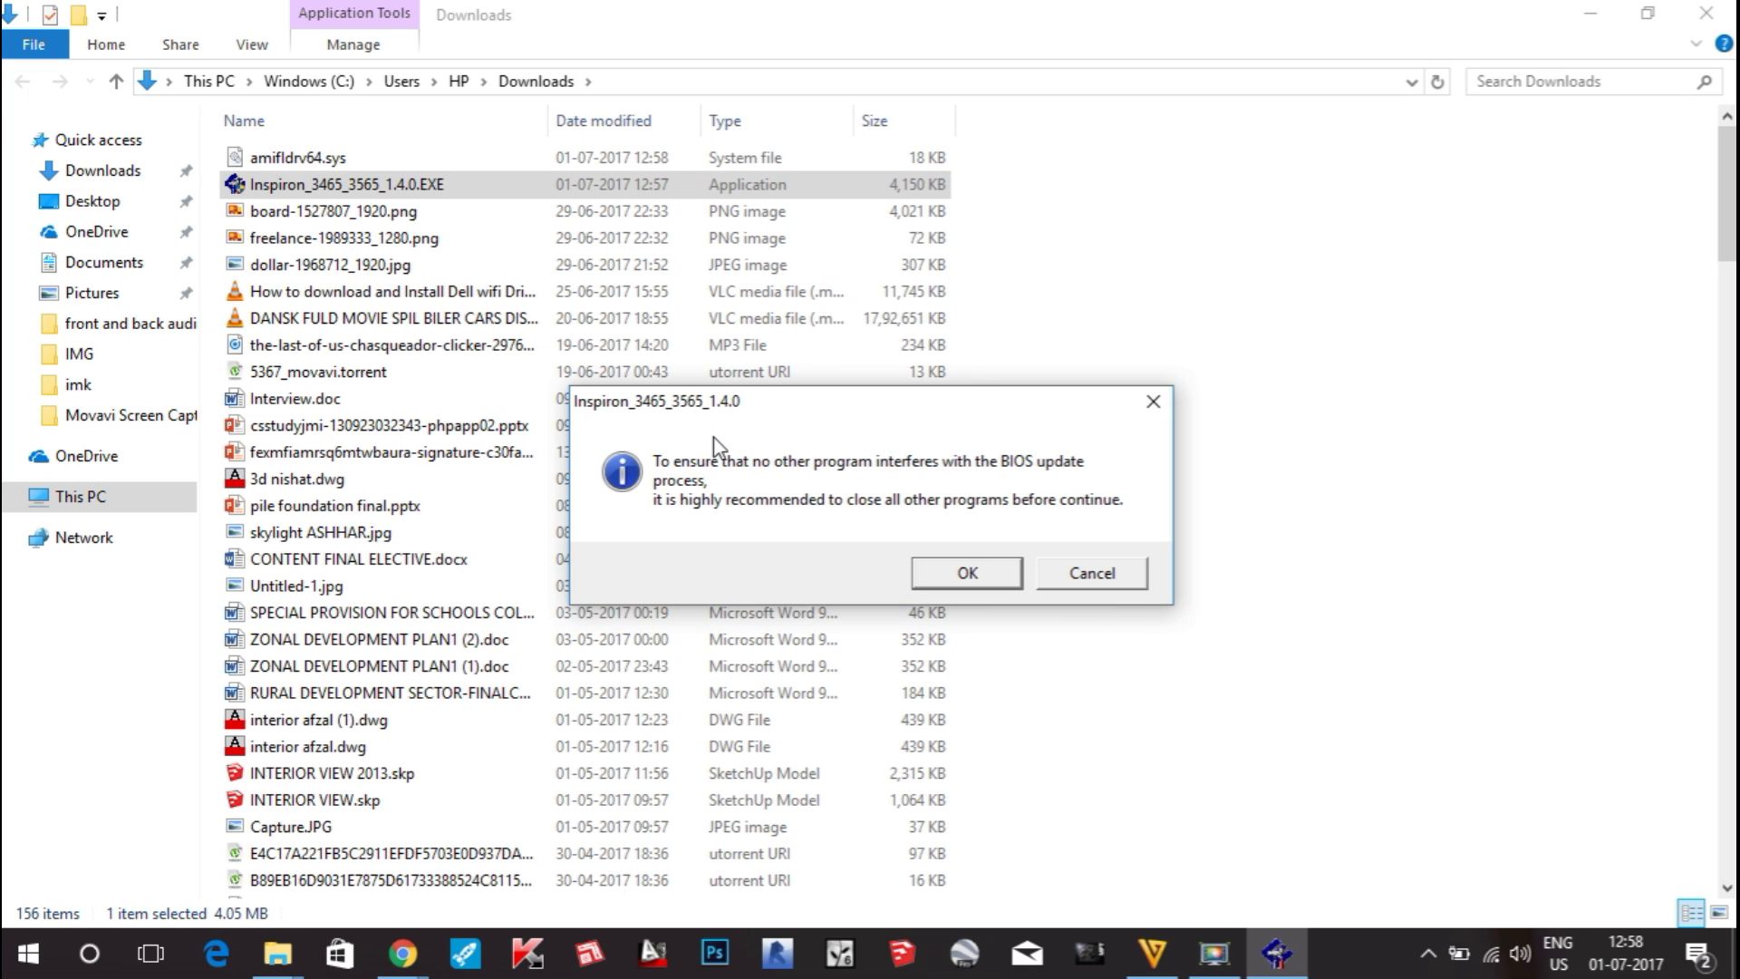
click(1120, 581)
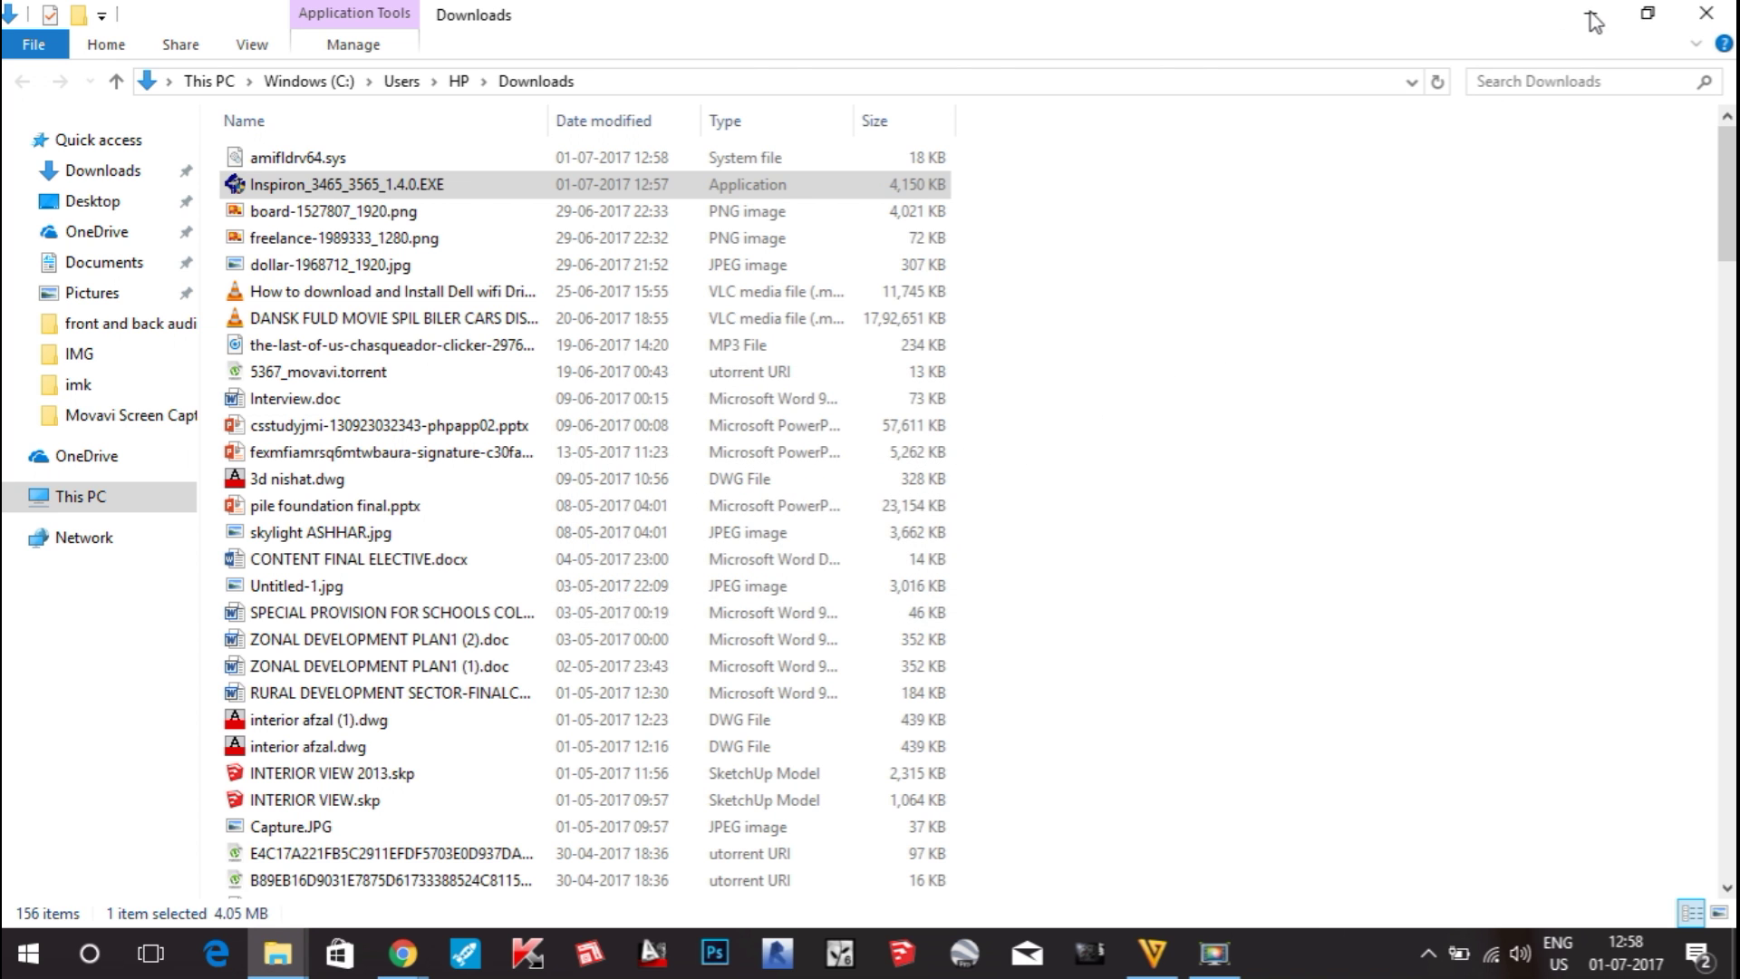
click(1591, 14)
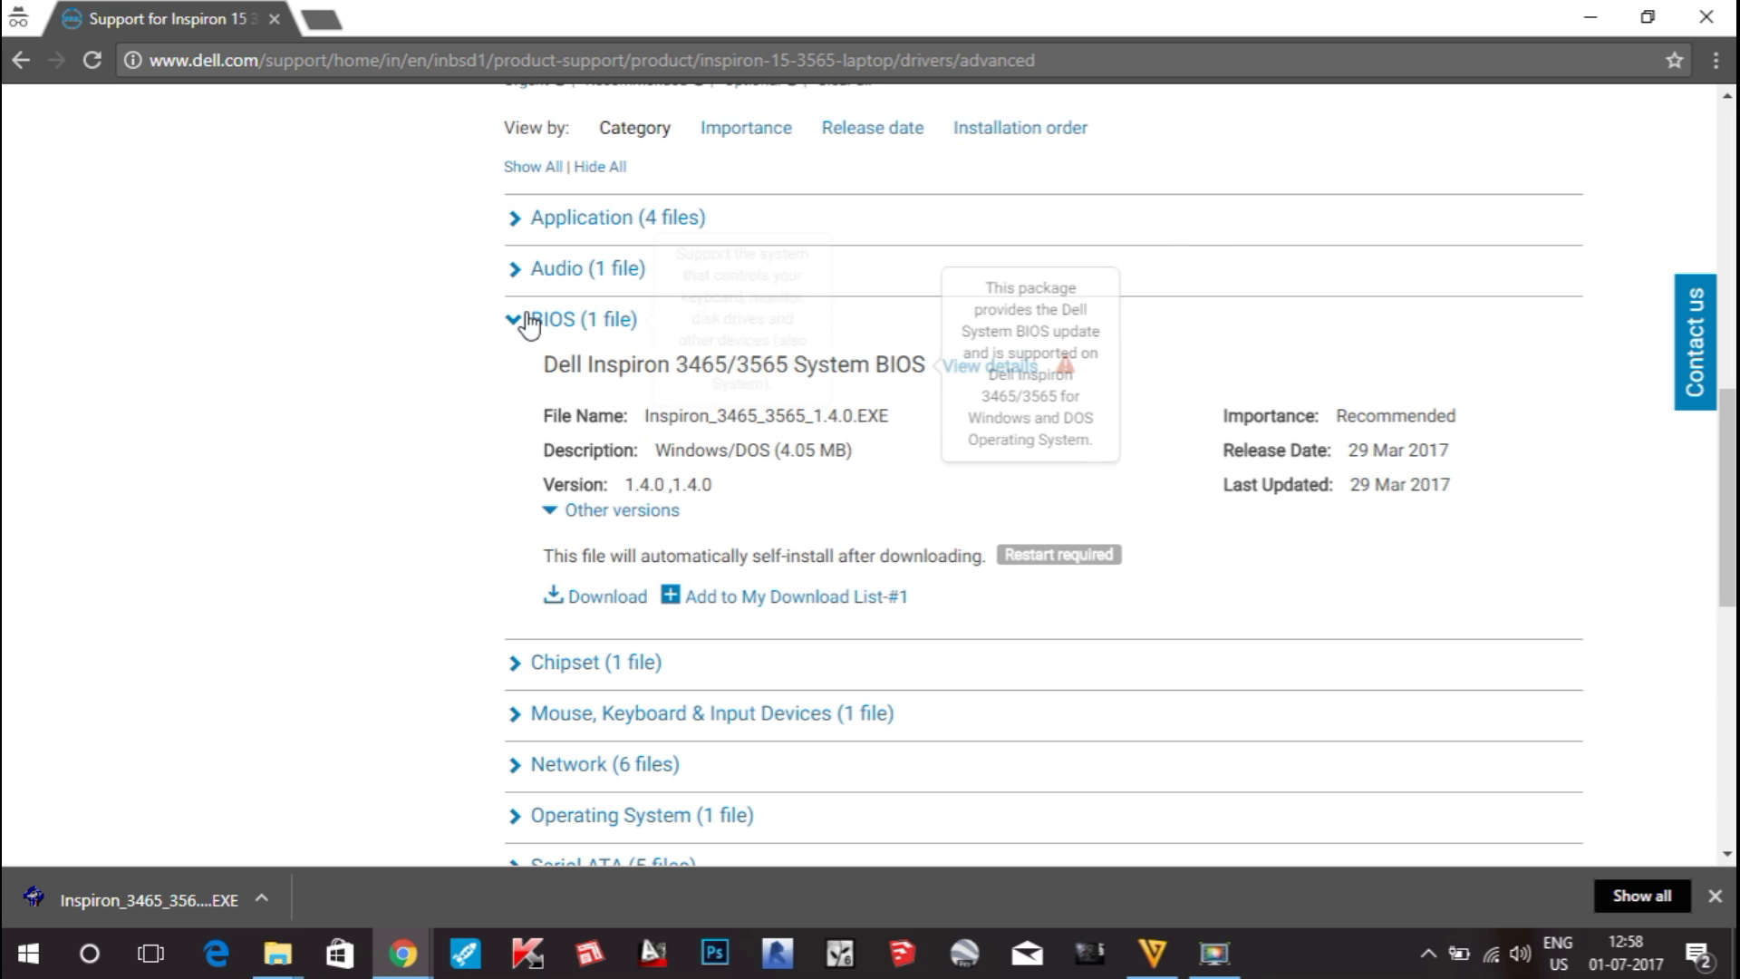
mouse_move(594, 333)
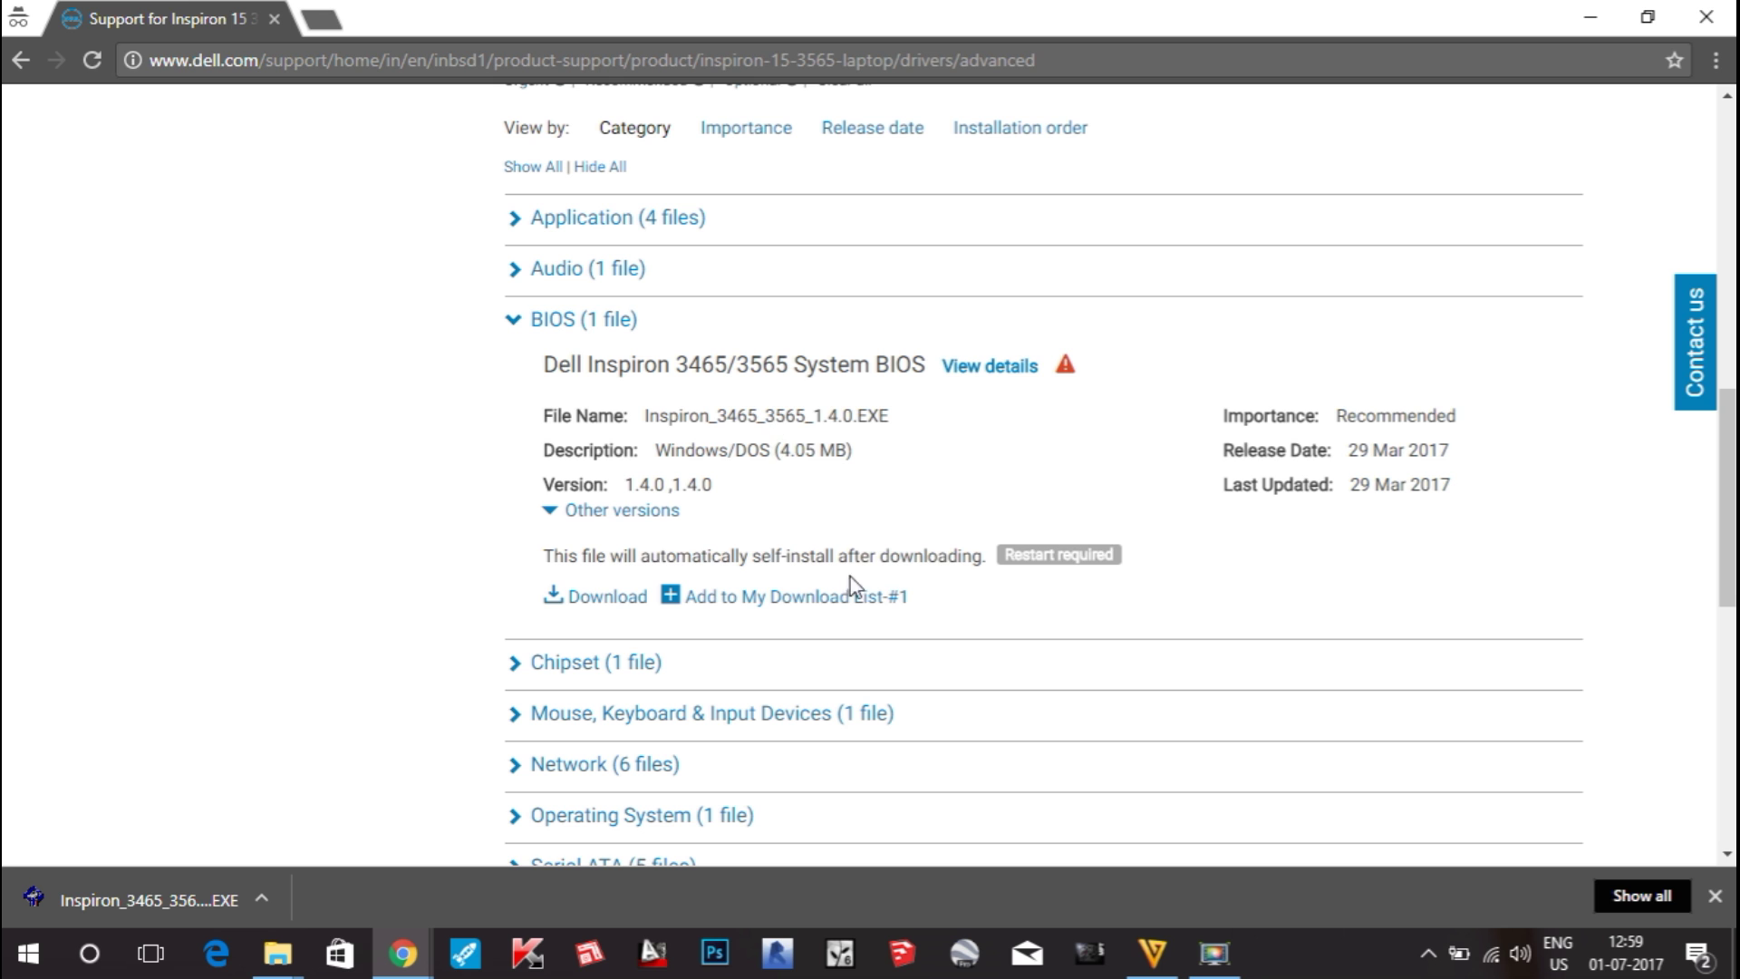
Step: Collapse BIOS, expand and re-collapse Chipset's Realtek USB Memory Card Reader Driver, then return to top
click(534, 321)
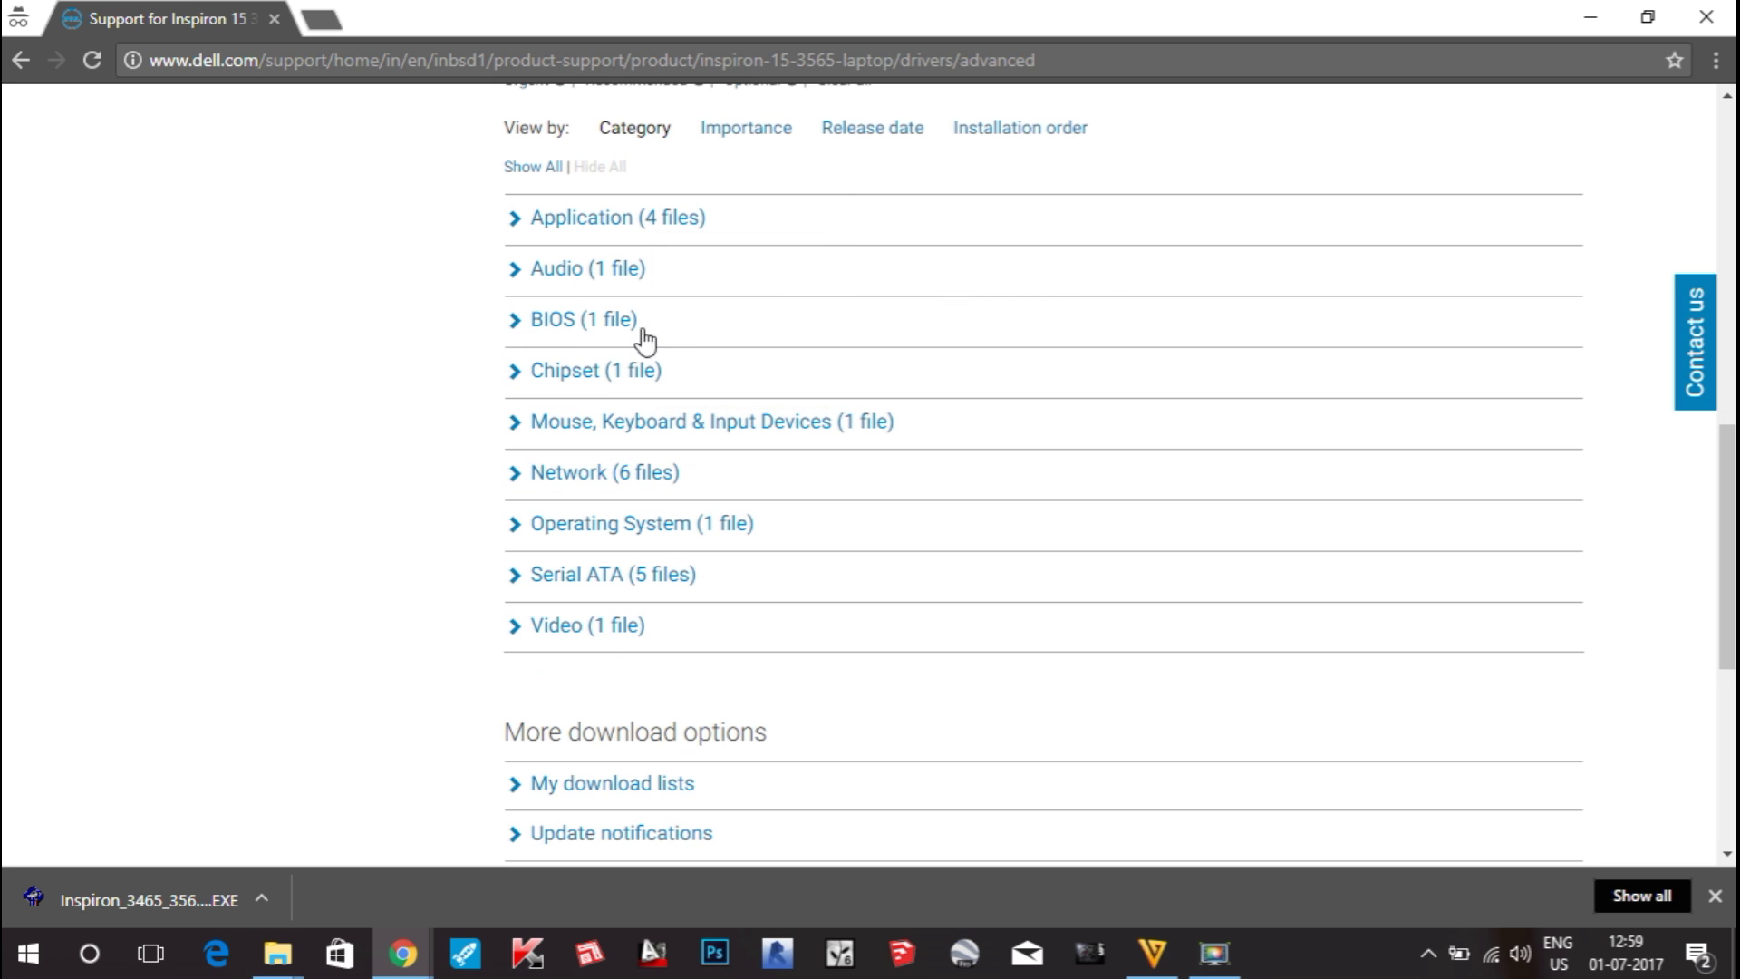
scroll(932, 498, down, 3)
scroll(907, 516, up, 3)
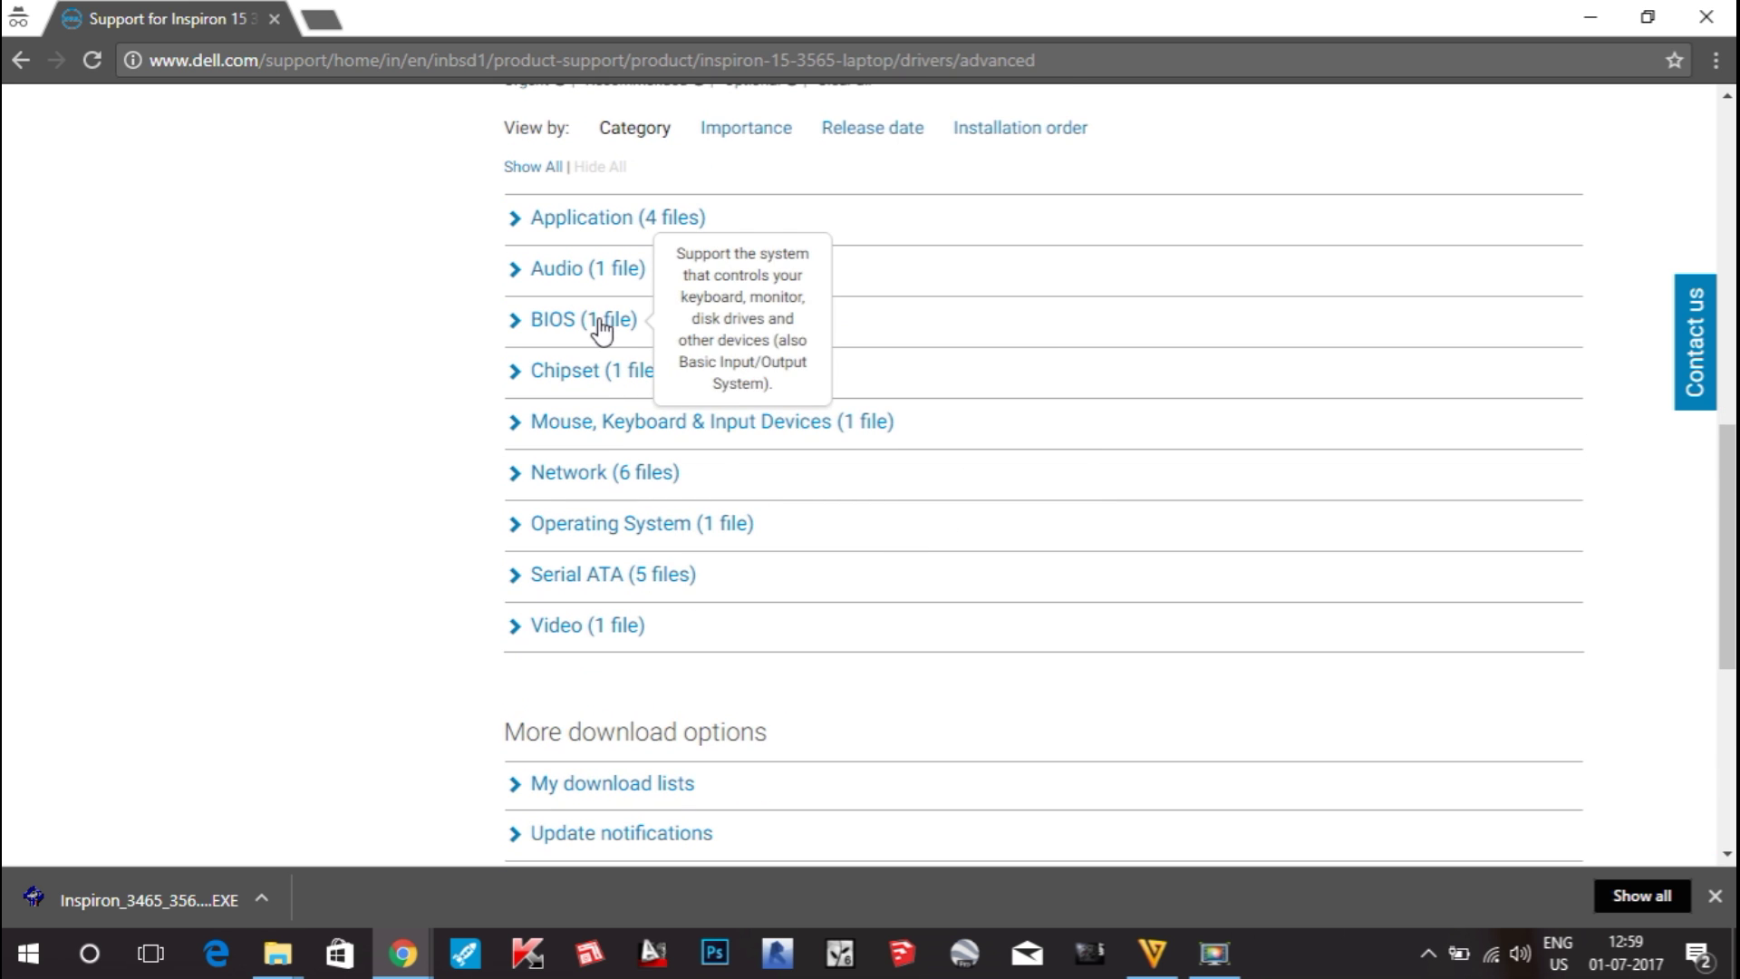
click(522, 380)
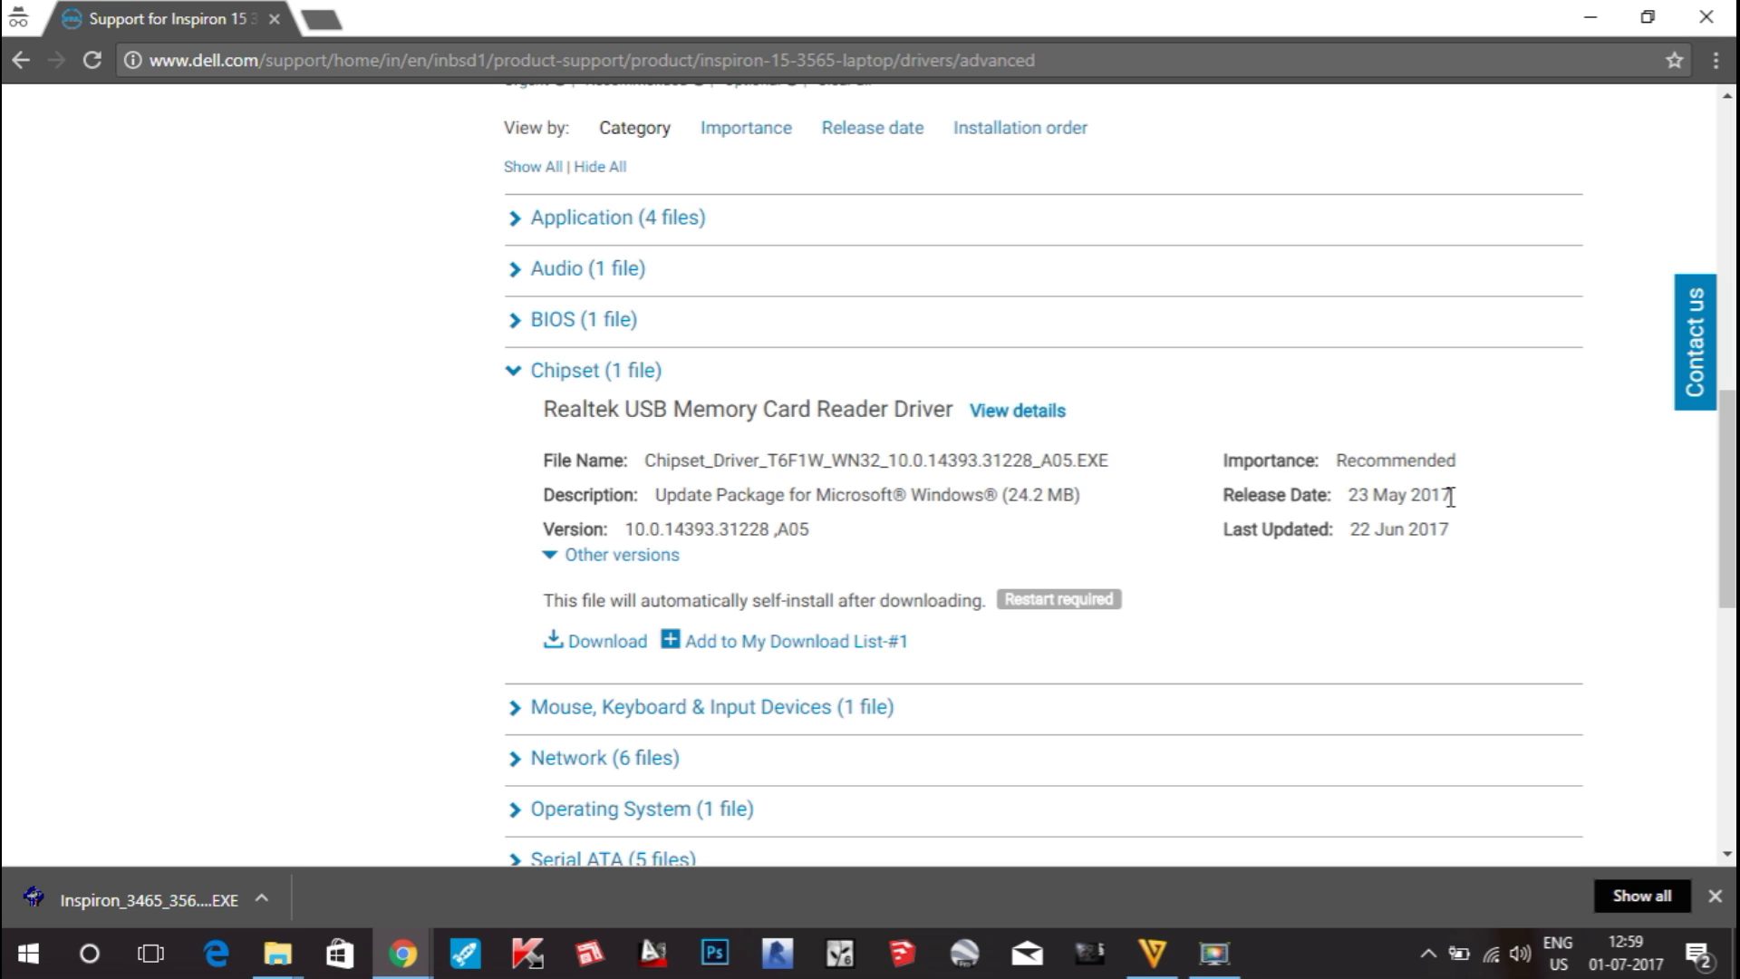
click(513, 371)
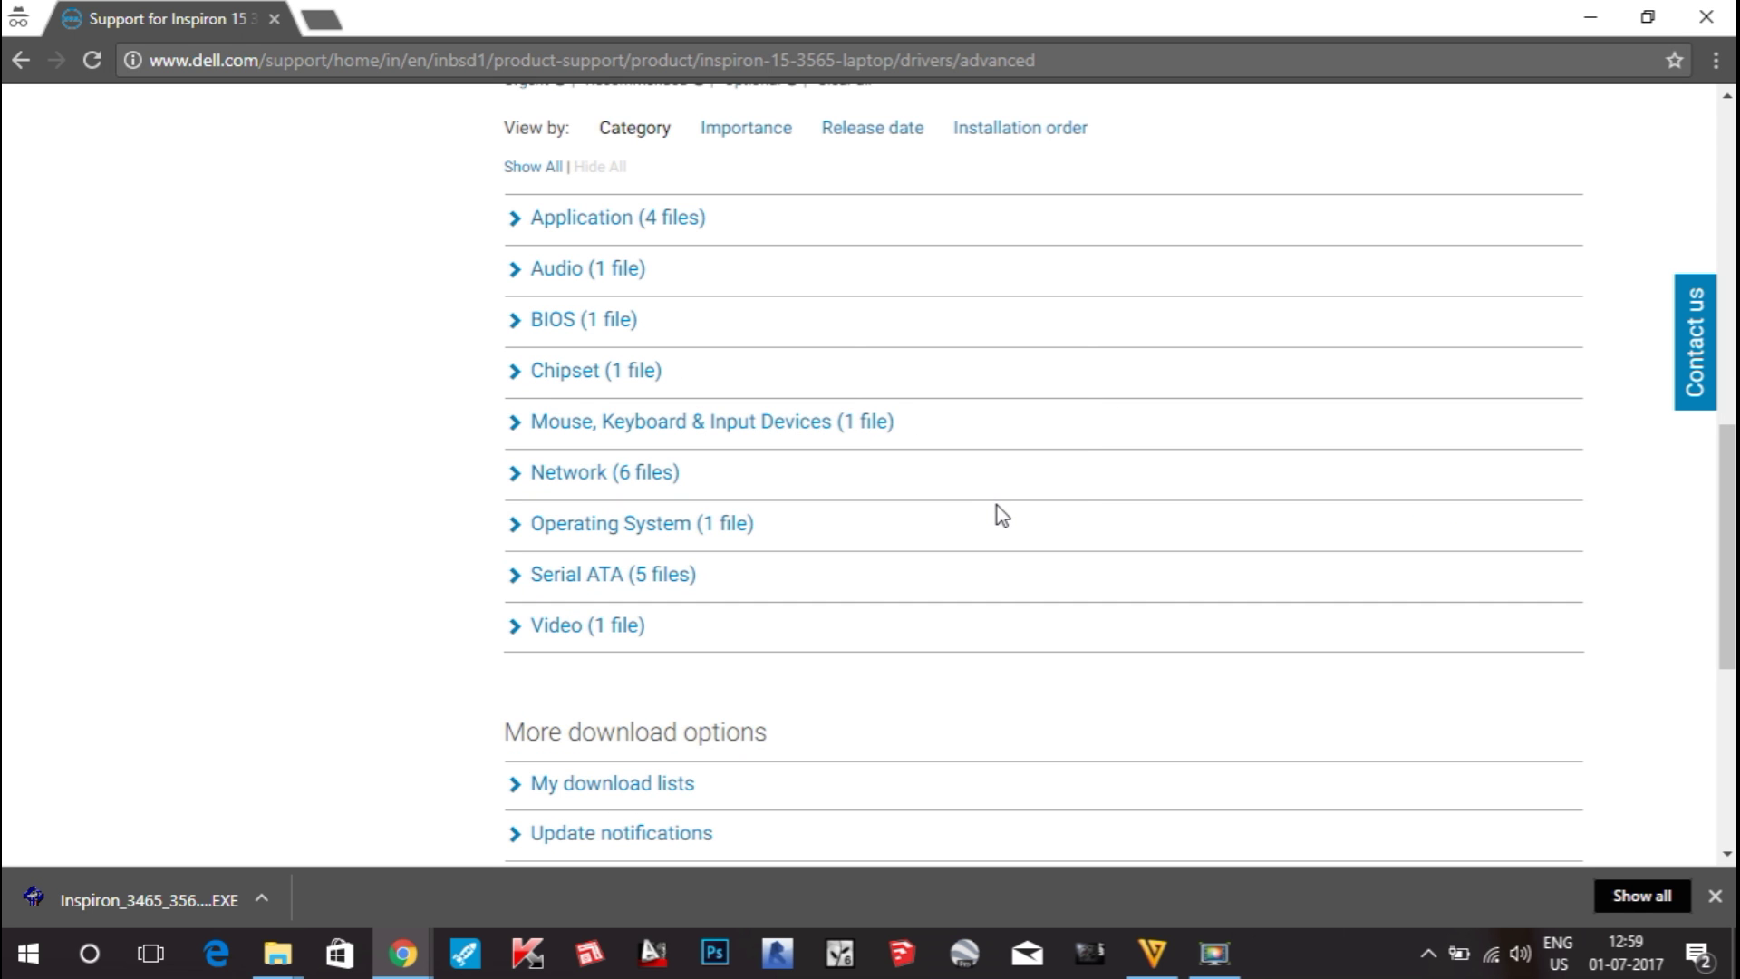
scroll(998, 510, down, 5)
scroll(1000, 511, up, 12)
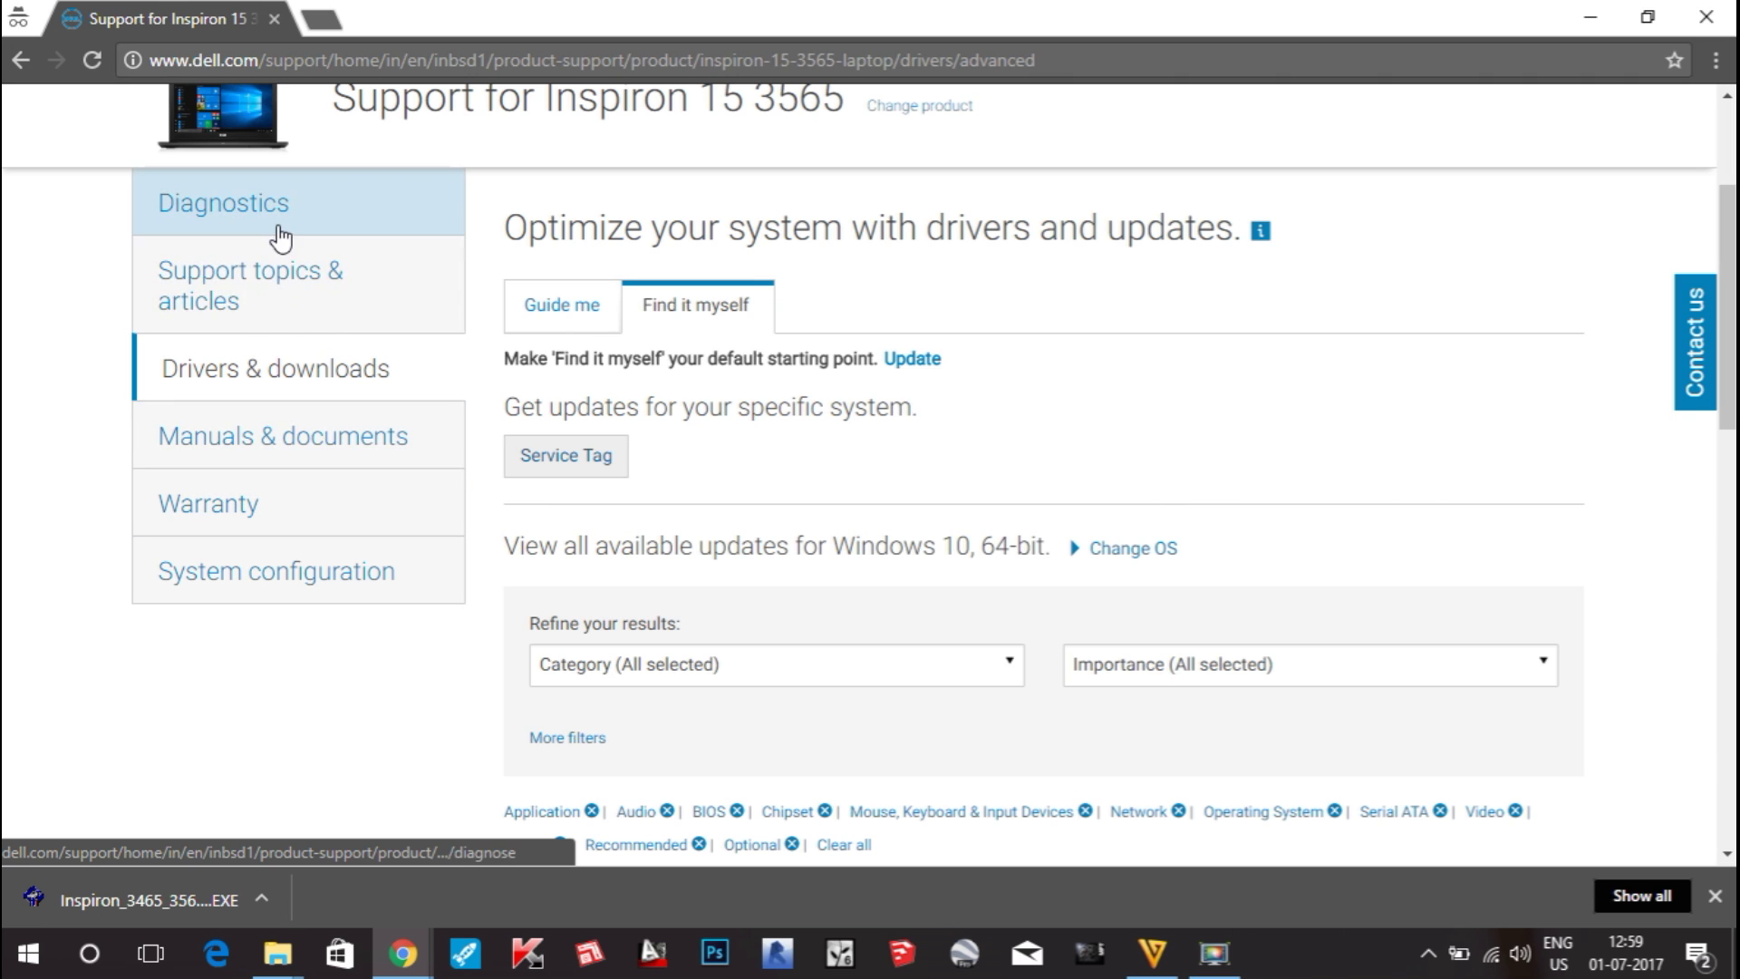
Step: Visit Diagnostics, Support topics & articles, Drivers & downloads, Manuals & documents, and Warranty
click(322, 222)
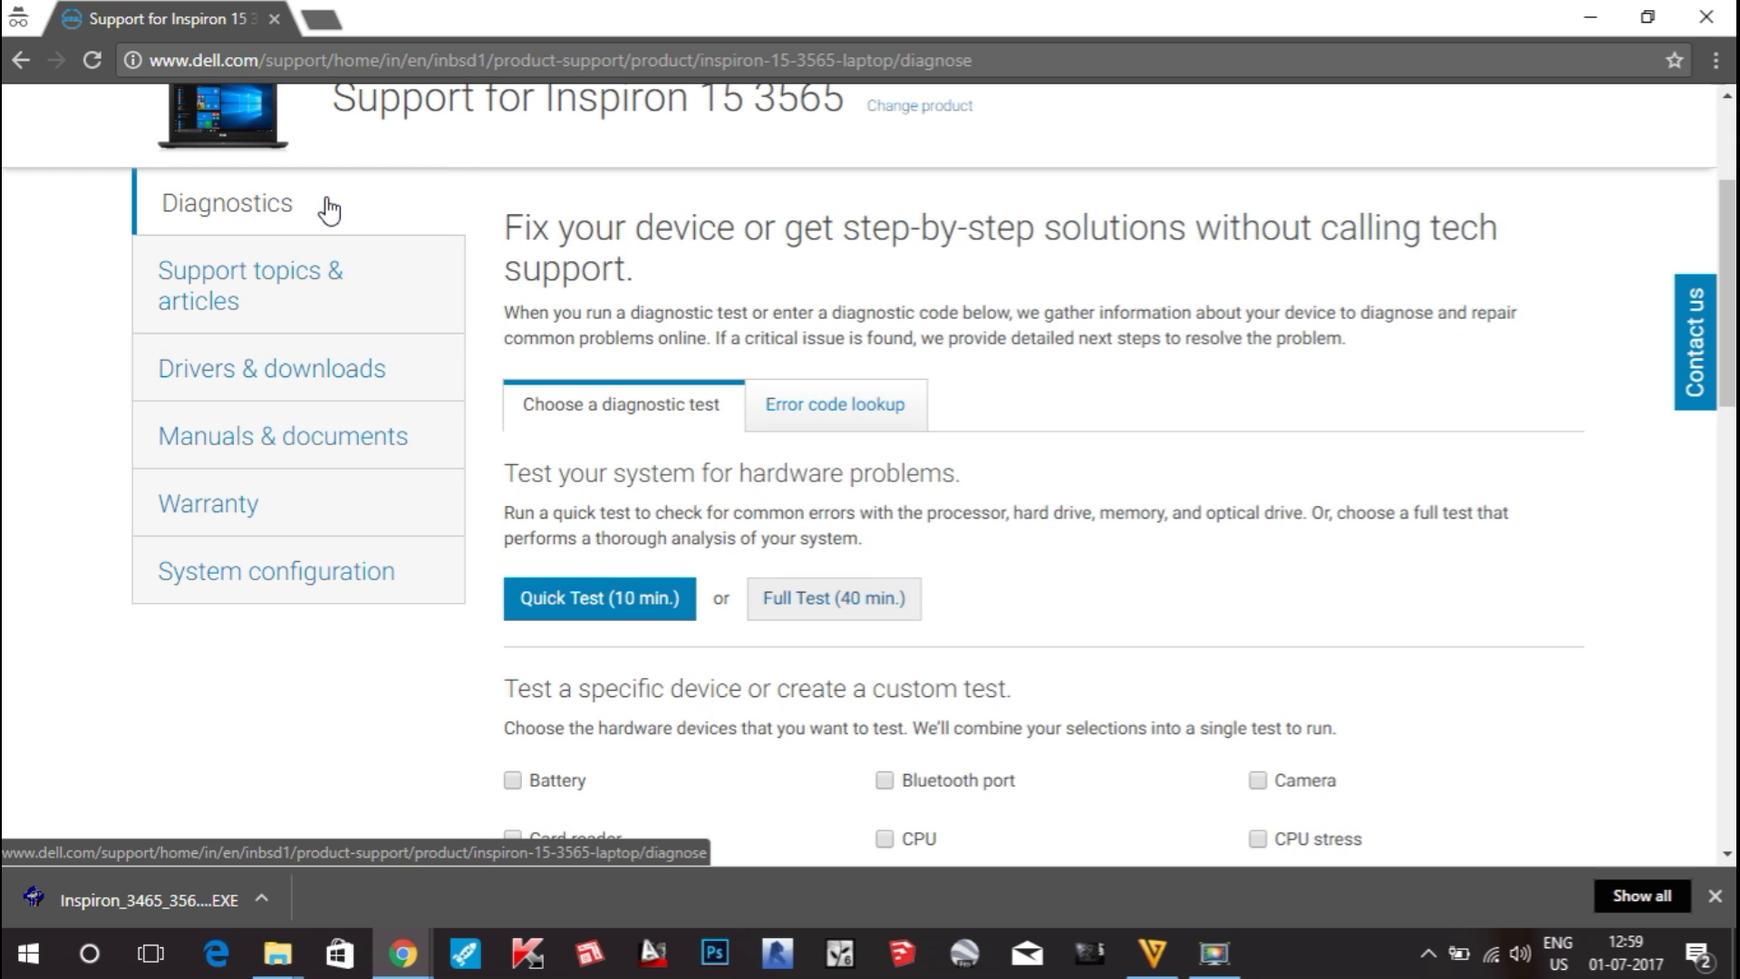
click(345, 297)
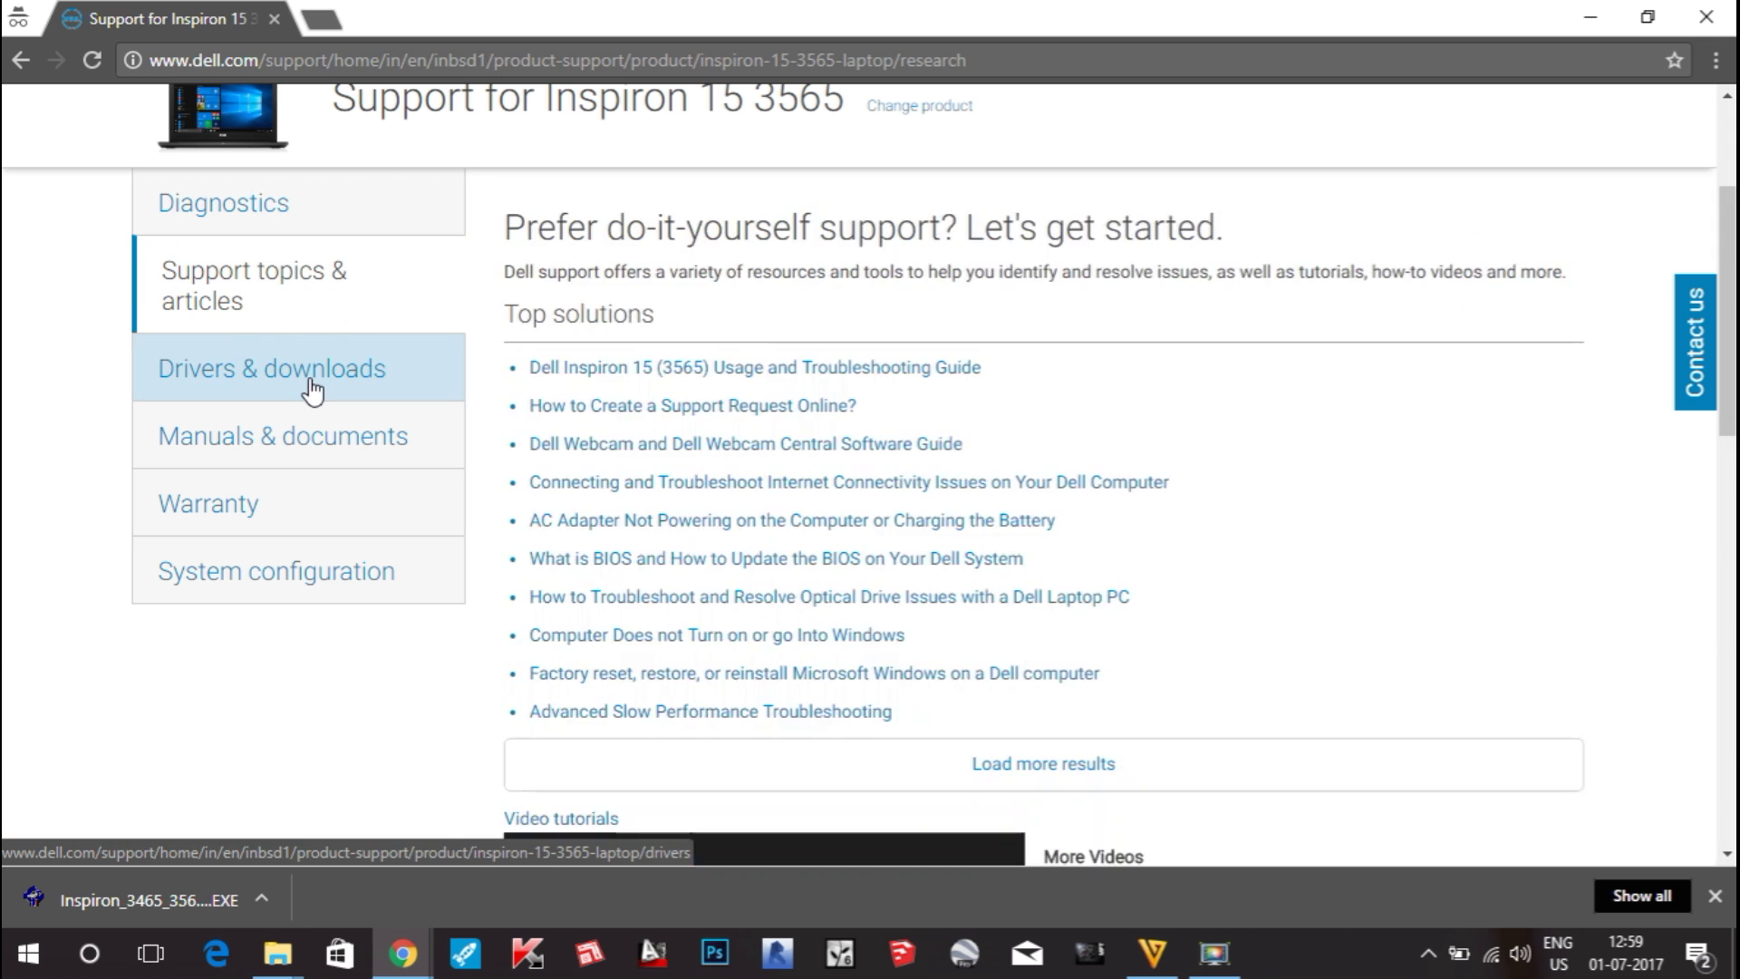
click(313, 388)
click(378, 444)
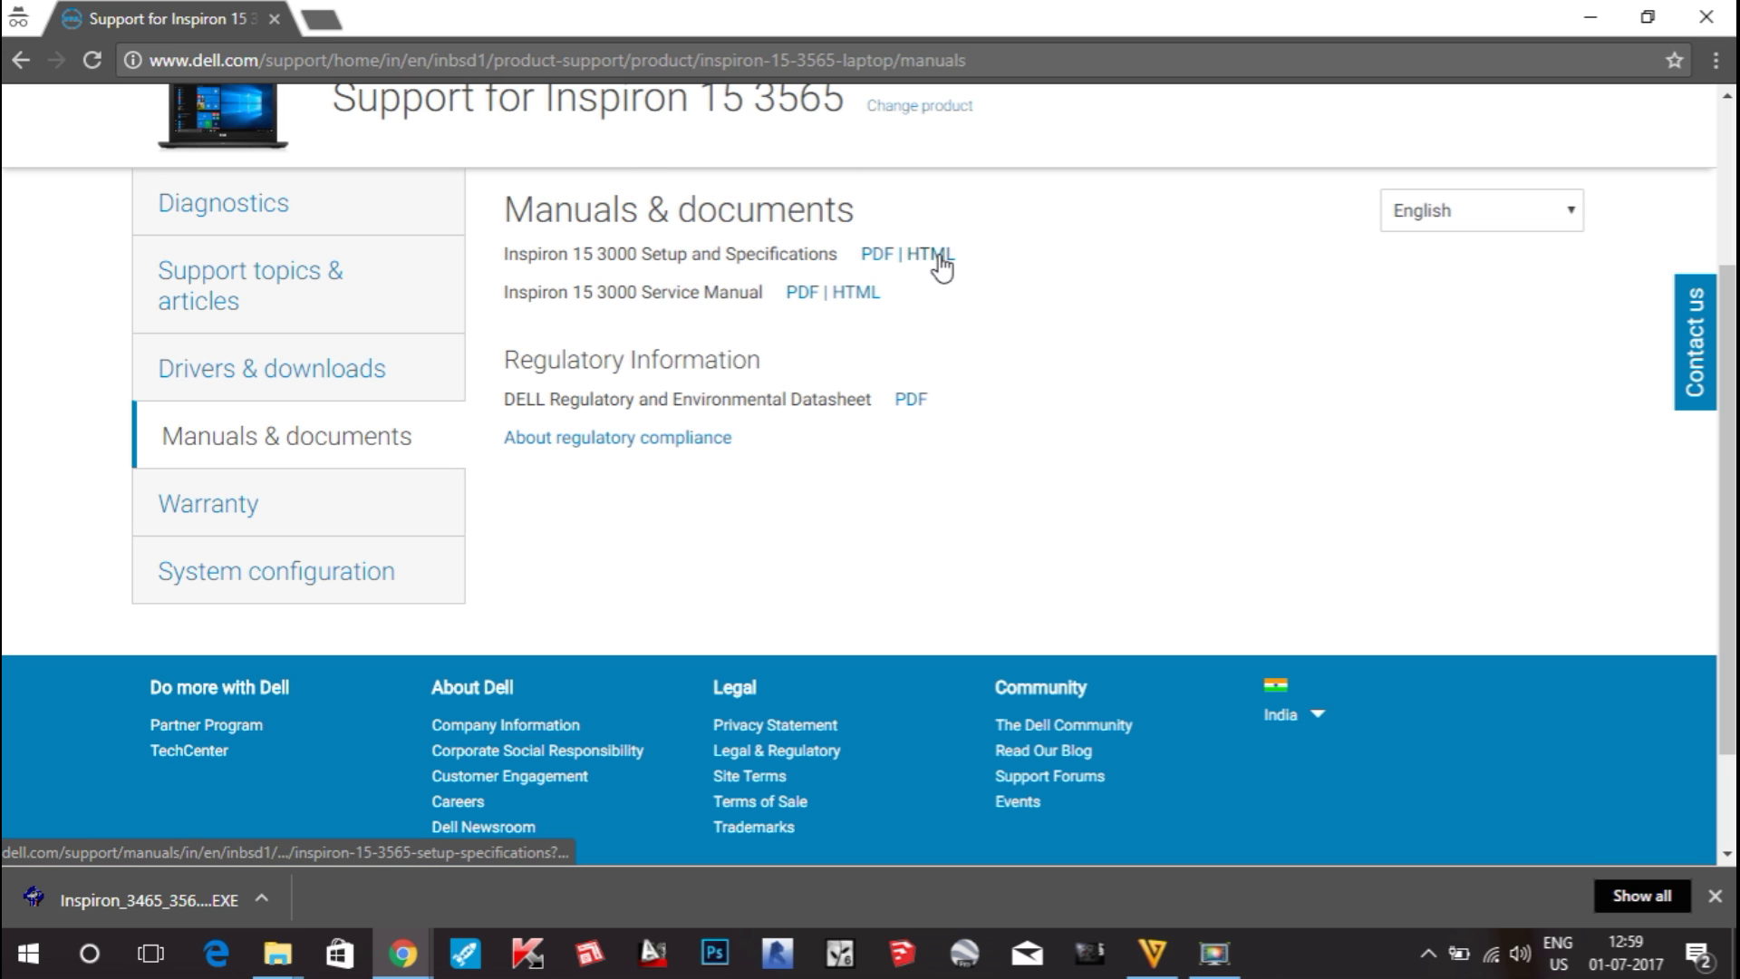
click(396, 521)
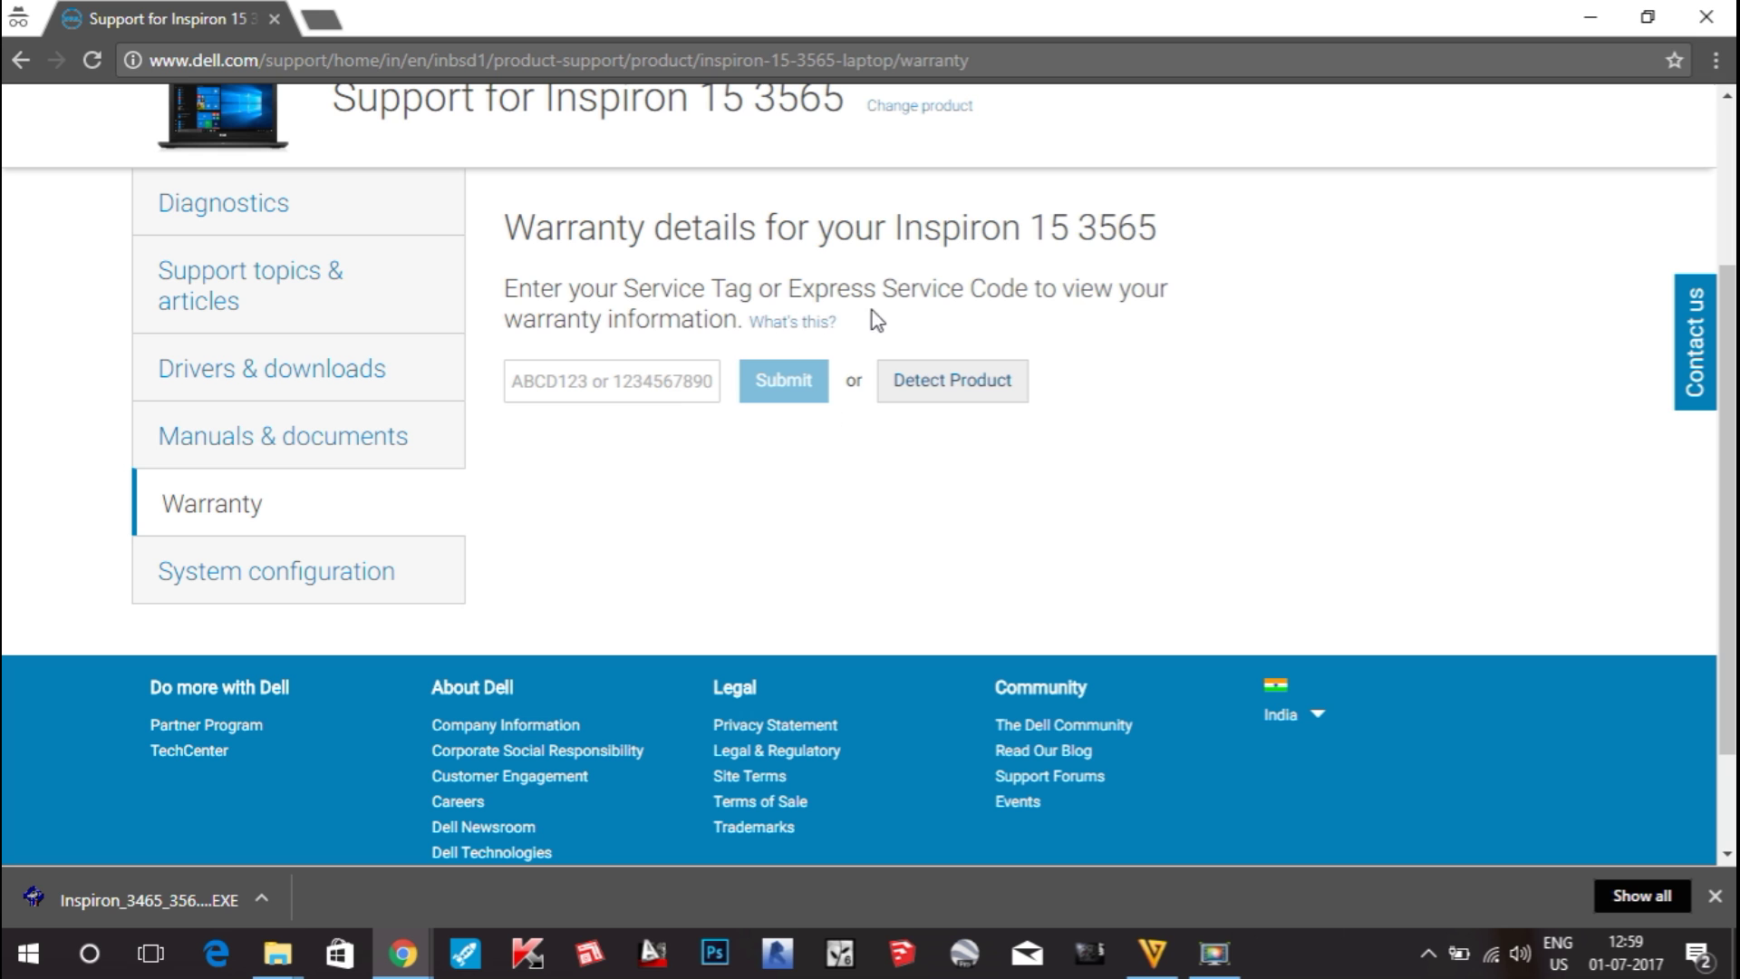
Step: Open System configuration and place the cursor in the Service Tag field
click(317, 569)
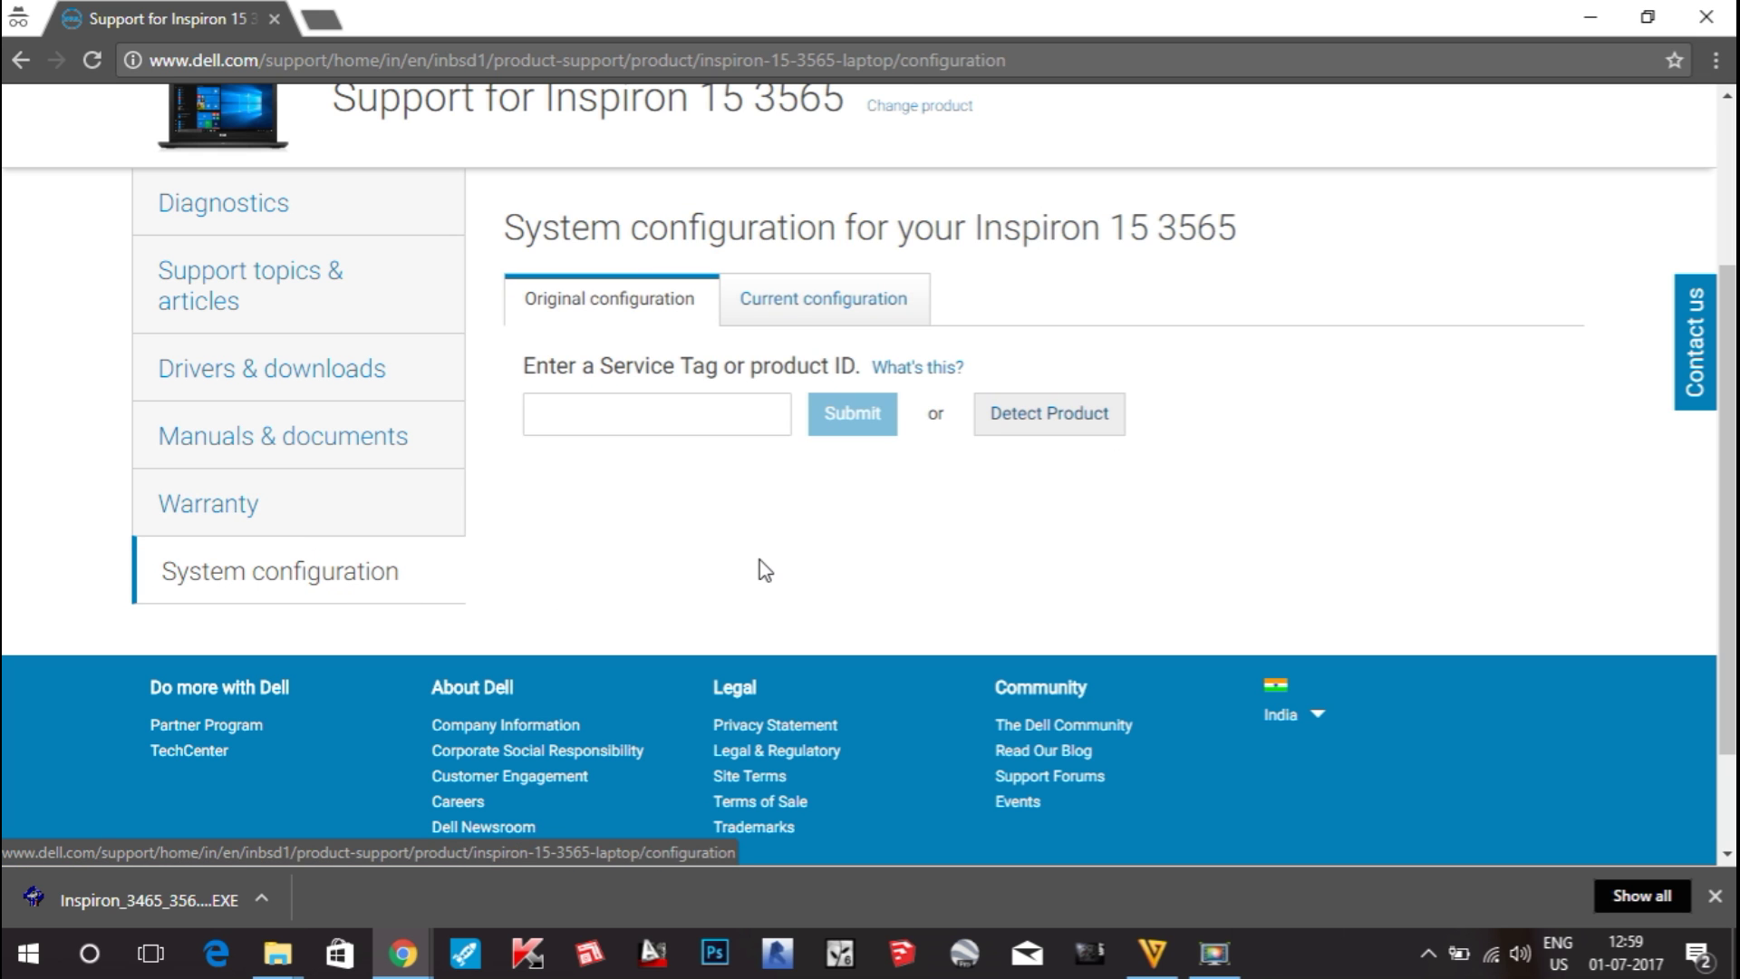
scroll(759, 558, up, 1)
scroll(759, 559, up, 2)
click(632, 672)
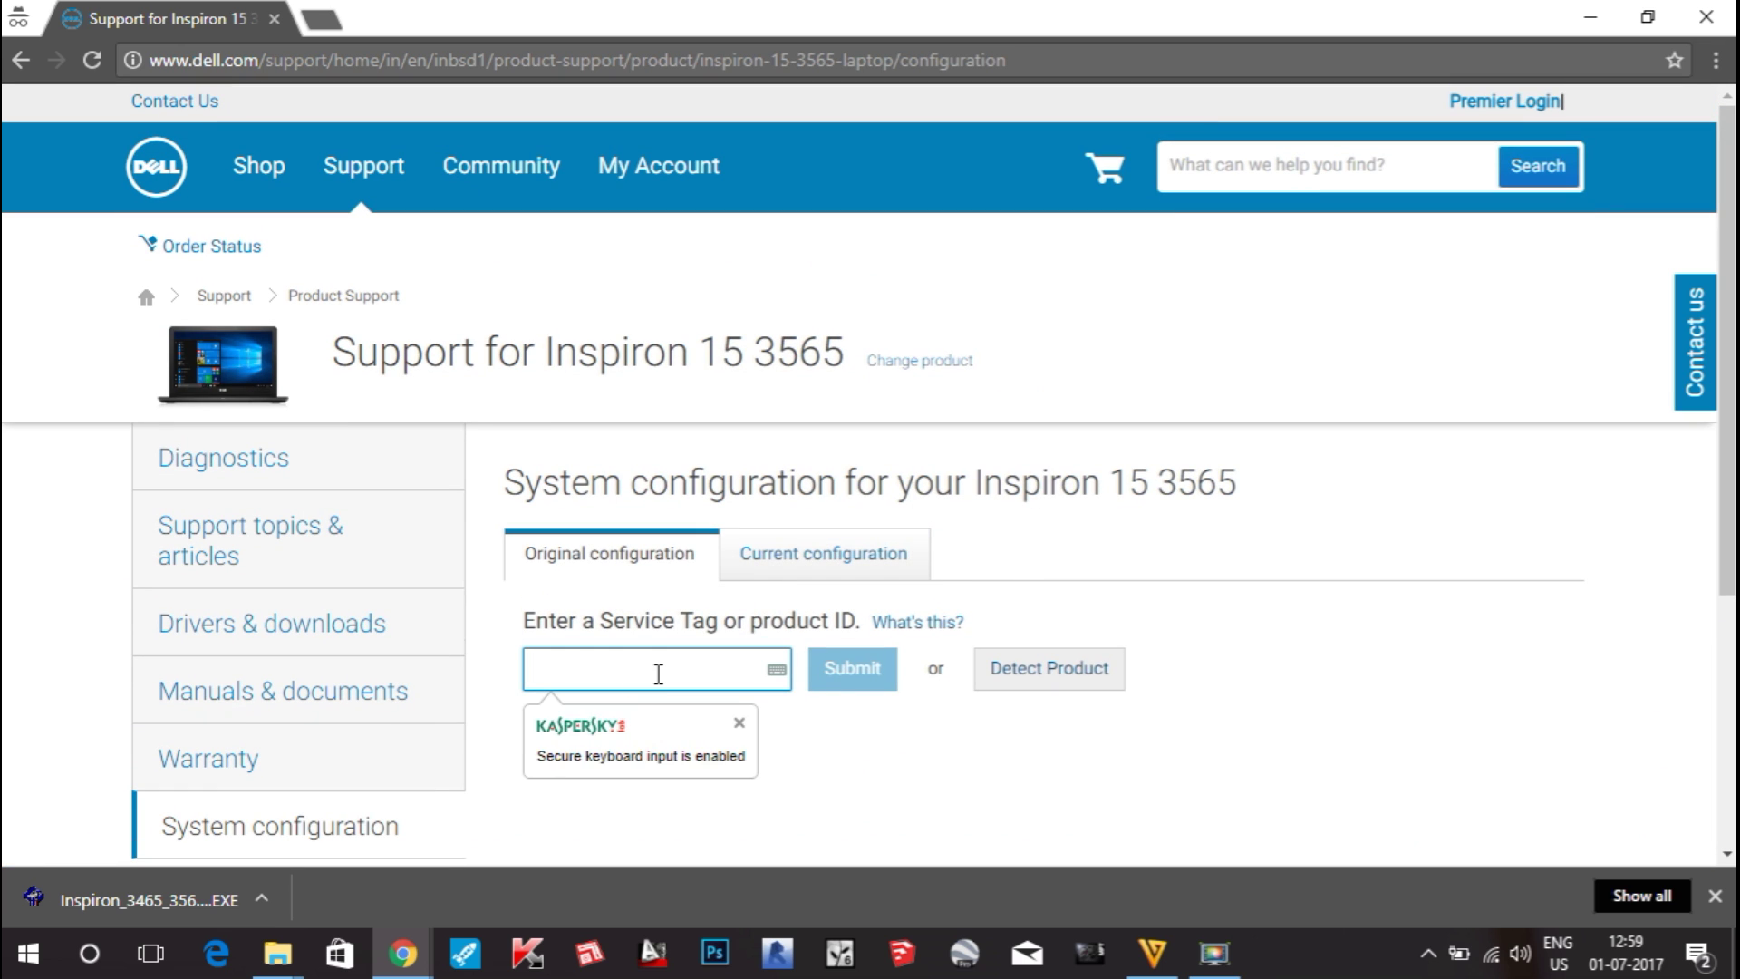
click(873, 759)
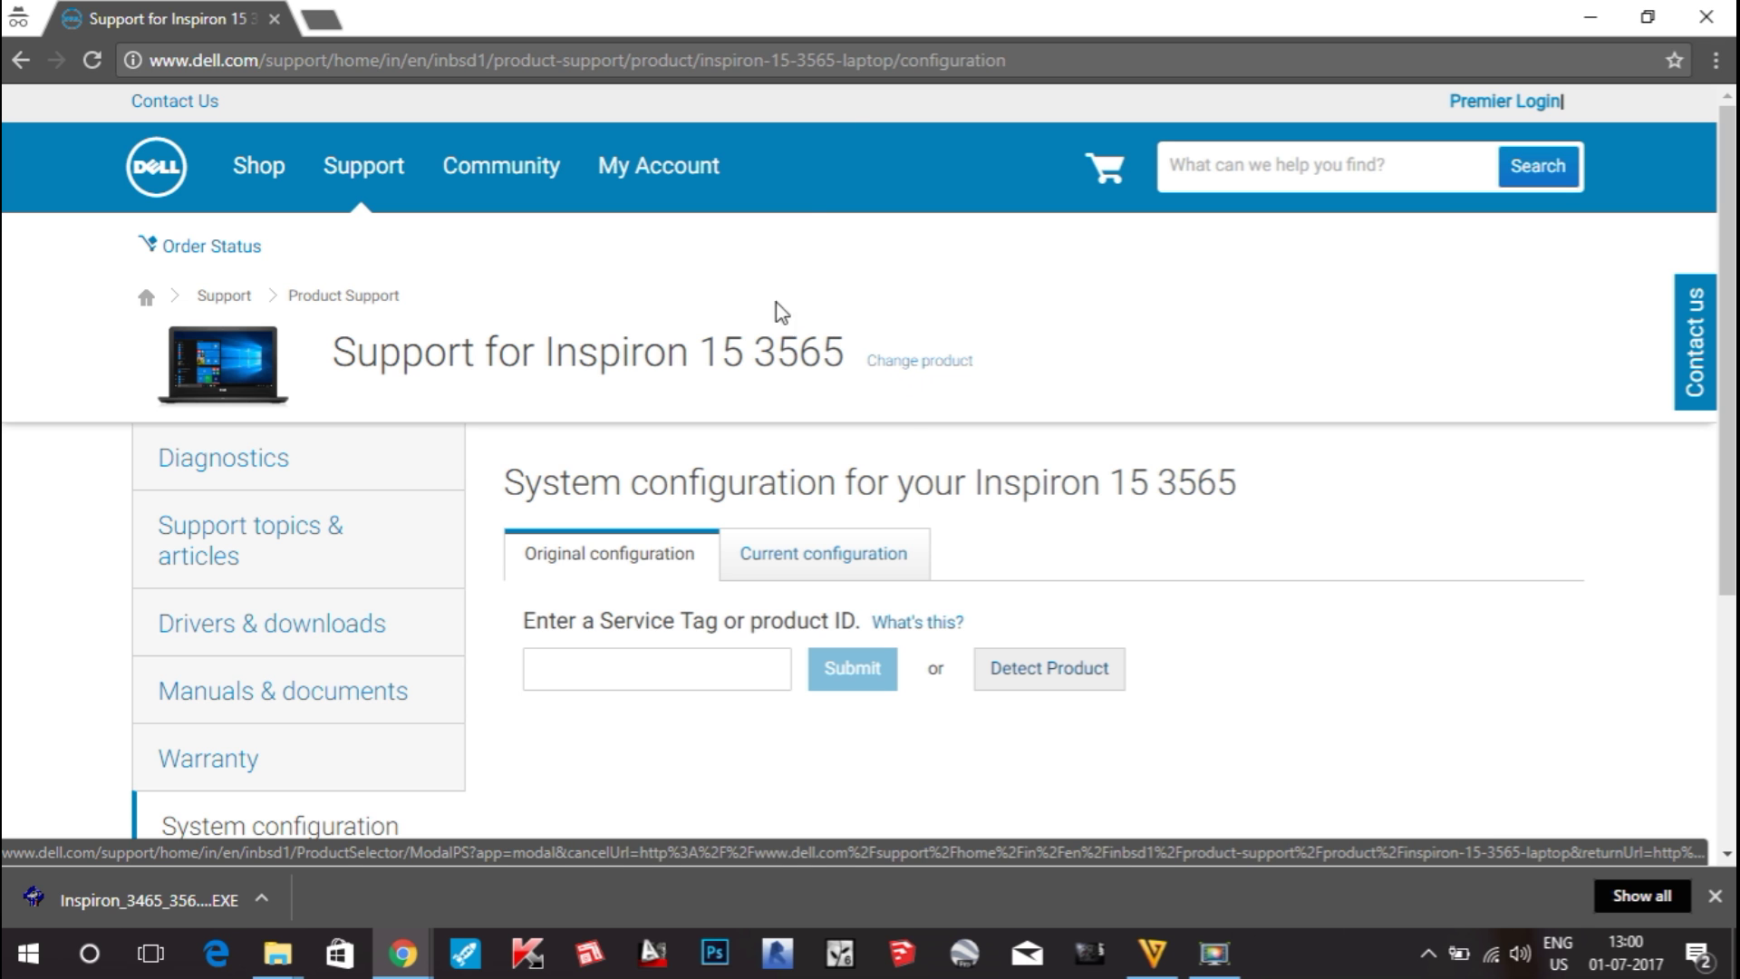
click(917, 358)
click(732, 522)
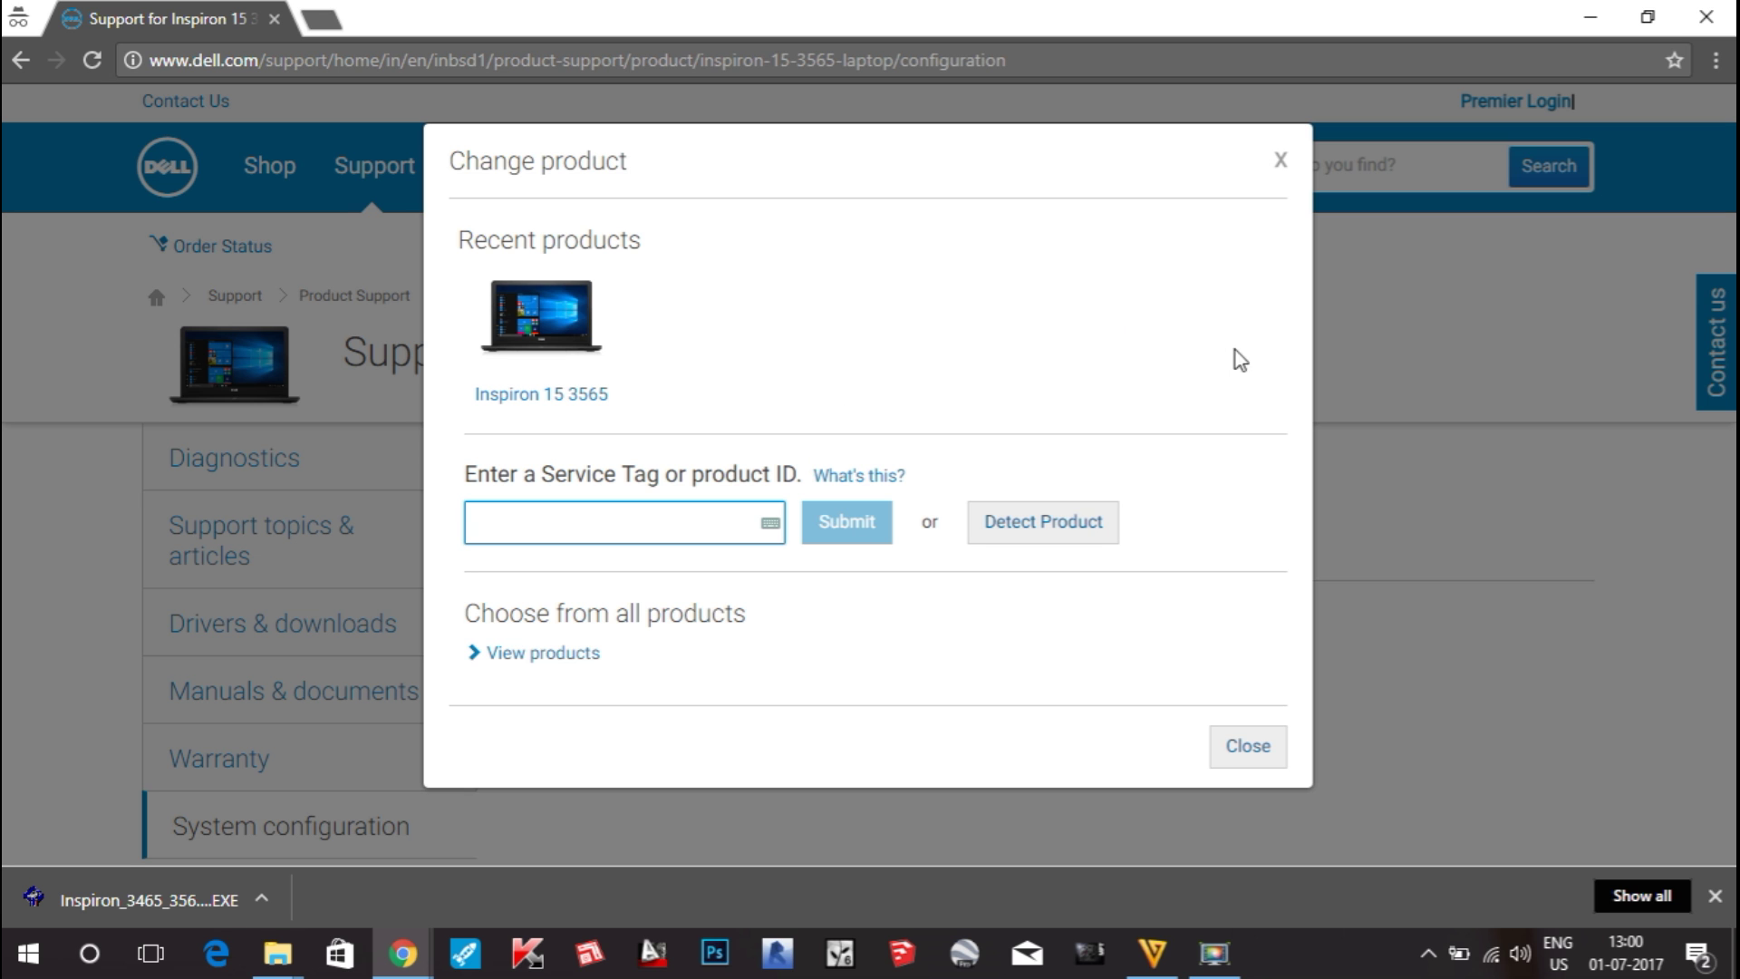
click(1281, 163)
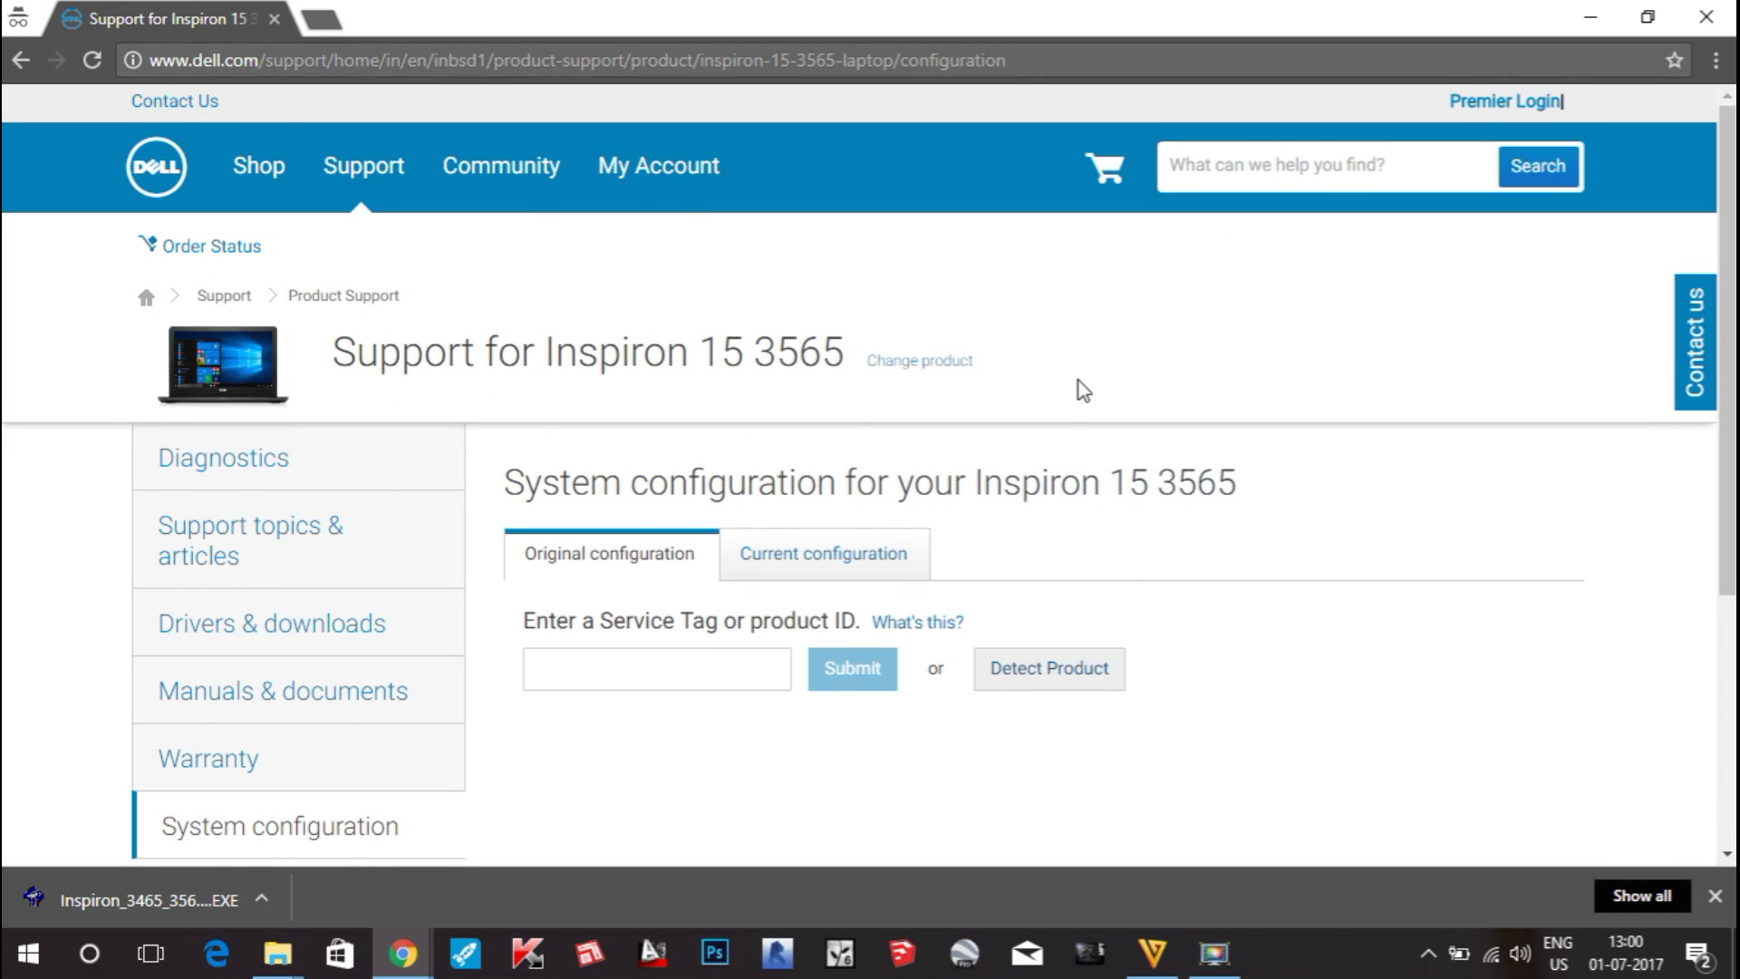